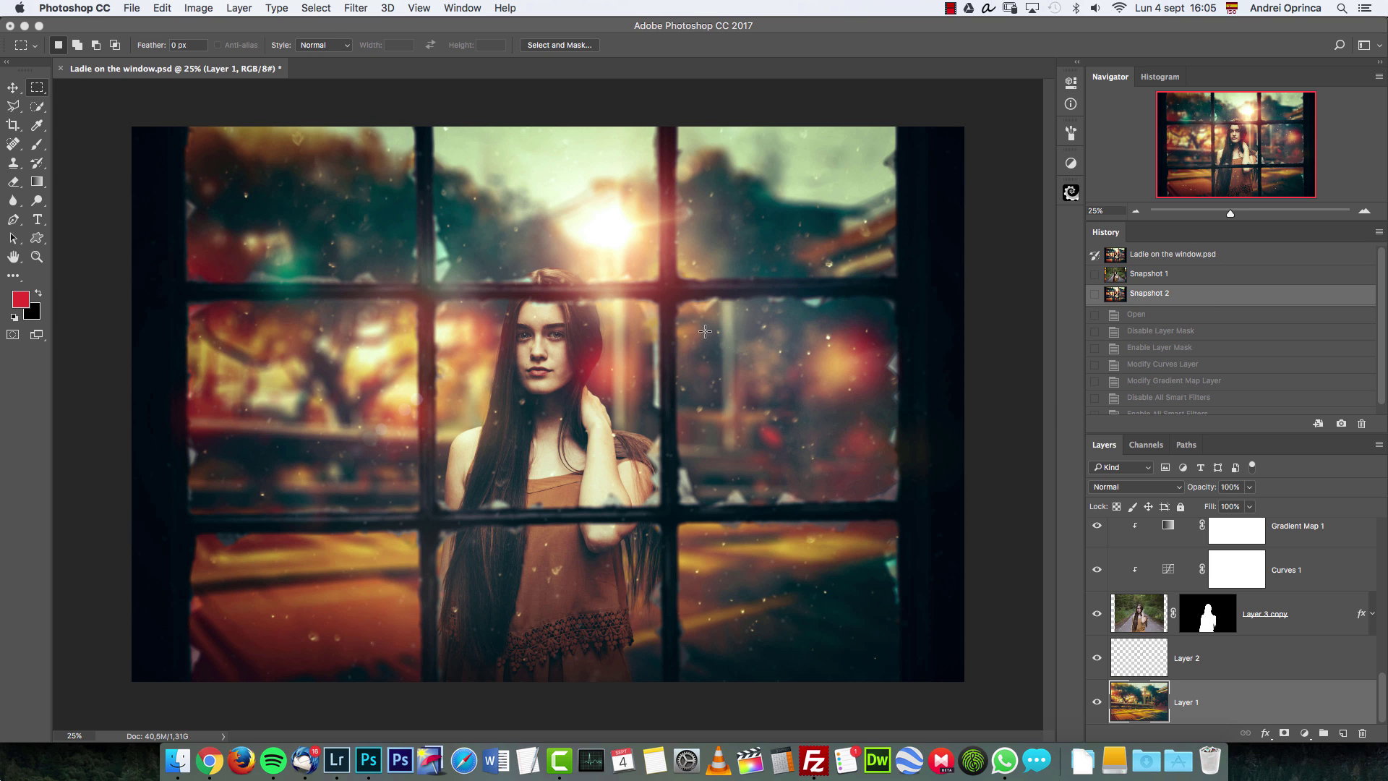
# Step: Restore Snapshot 1 to show the original forest-road photo of the girl
pyautogui.click(1164, 276)
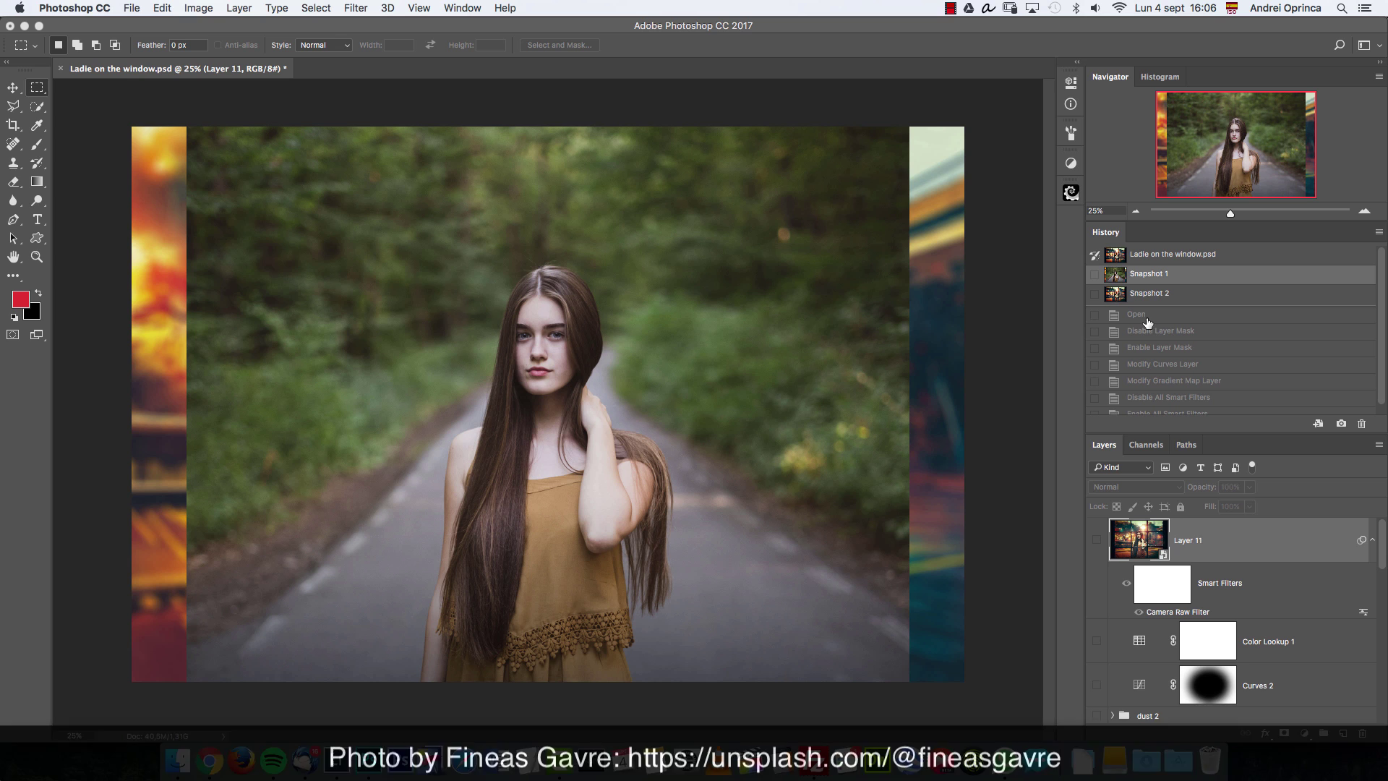
# Step: Restore Snapshot 2 to show the finished girl-behind-window composite
pyautogui.click(1164, 293)
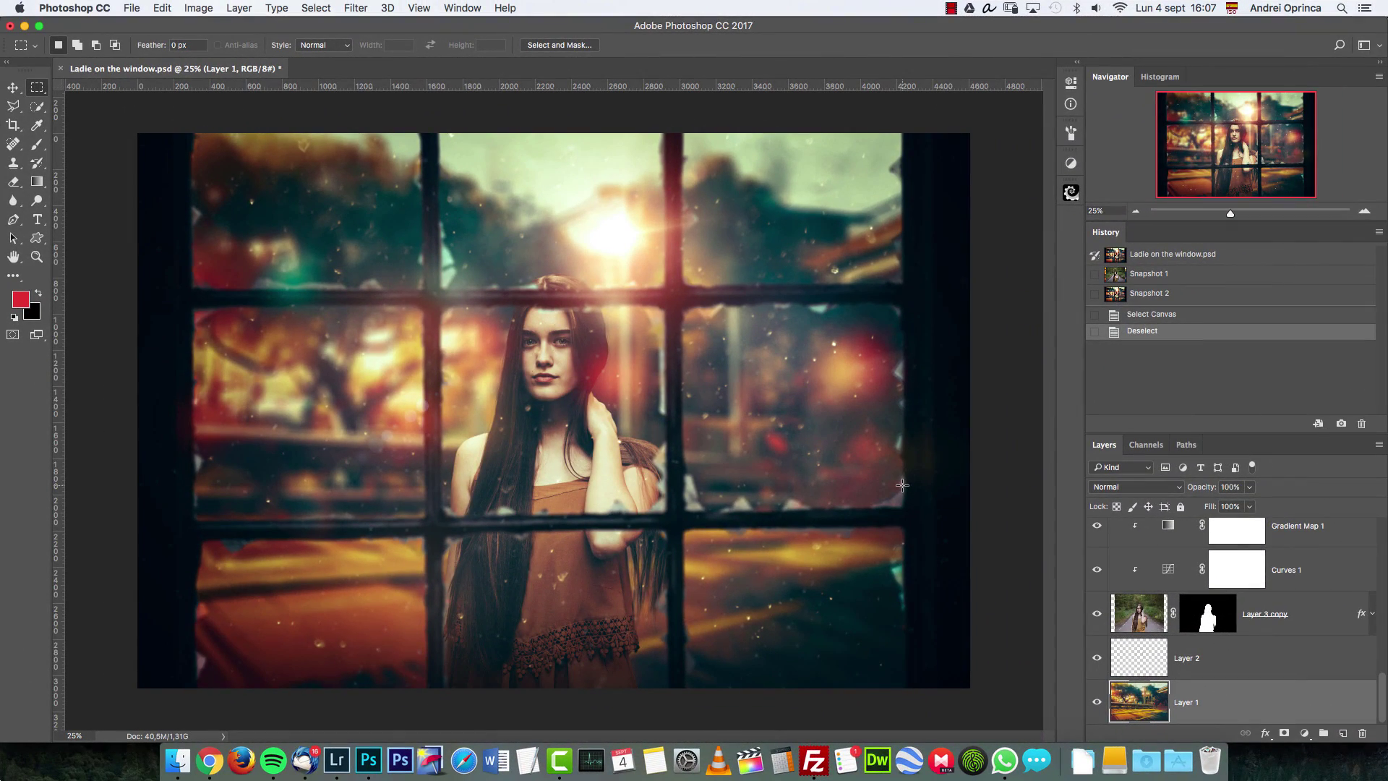
# Step: Open window-2672740.png as its own document, then bring up the Open dialog again
pyautogui.press('super+o')
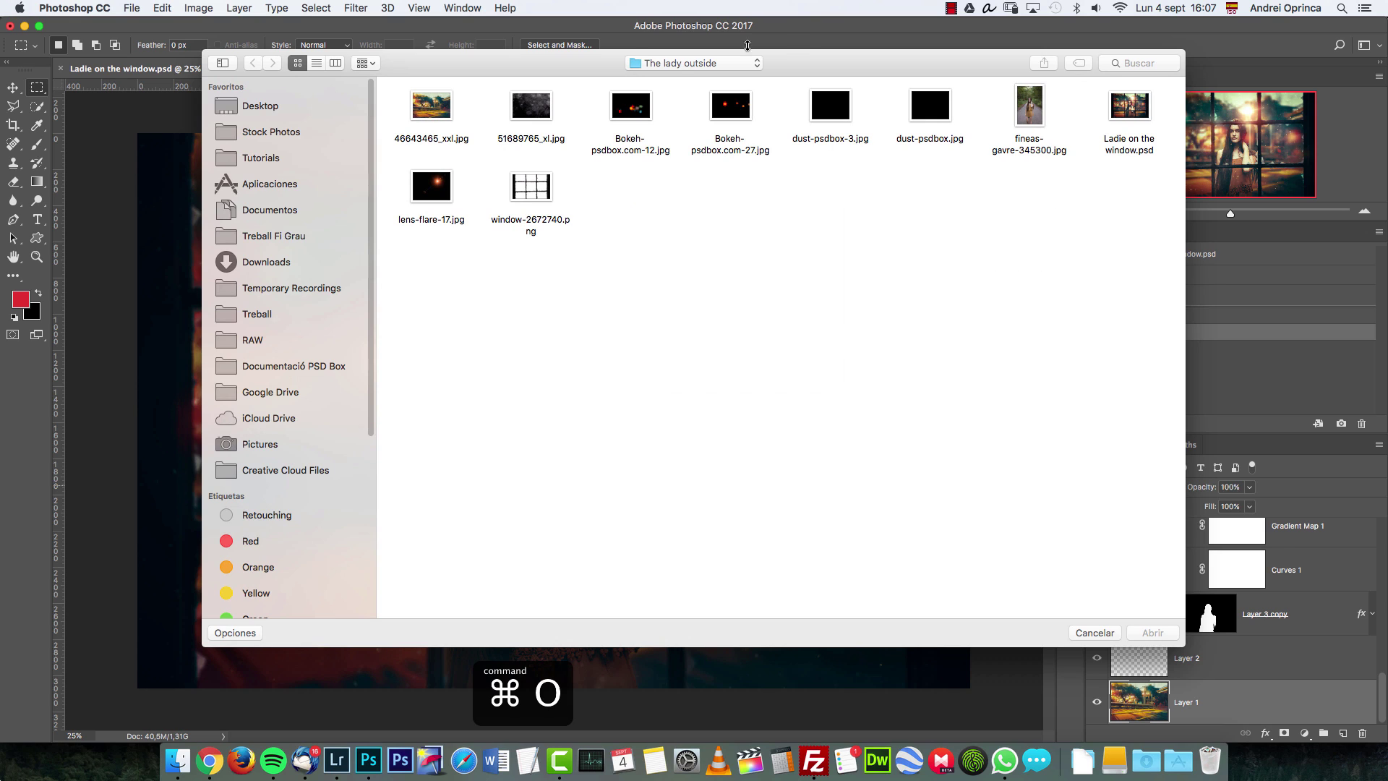
pyautogui.click(530, 199)
pyautogui.click(1161, 633)
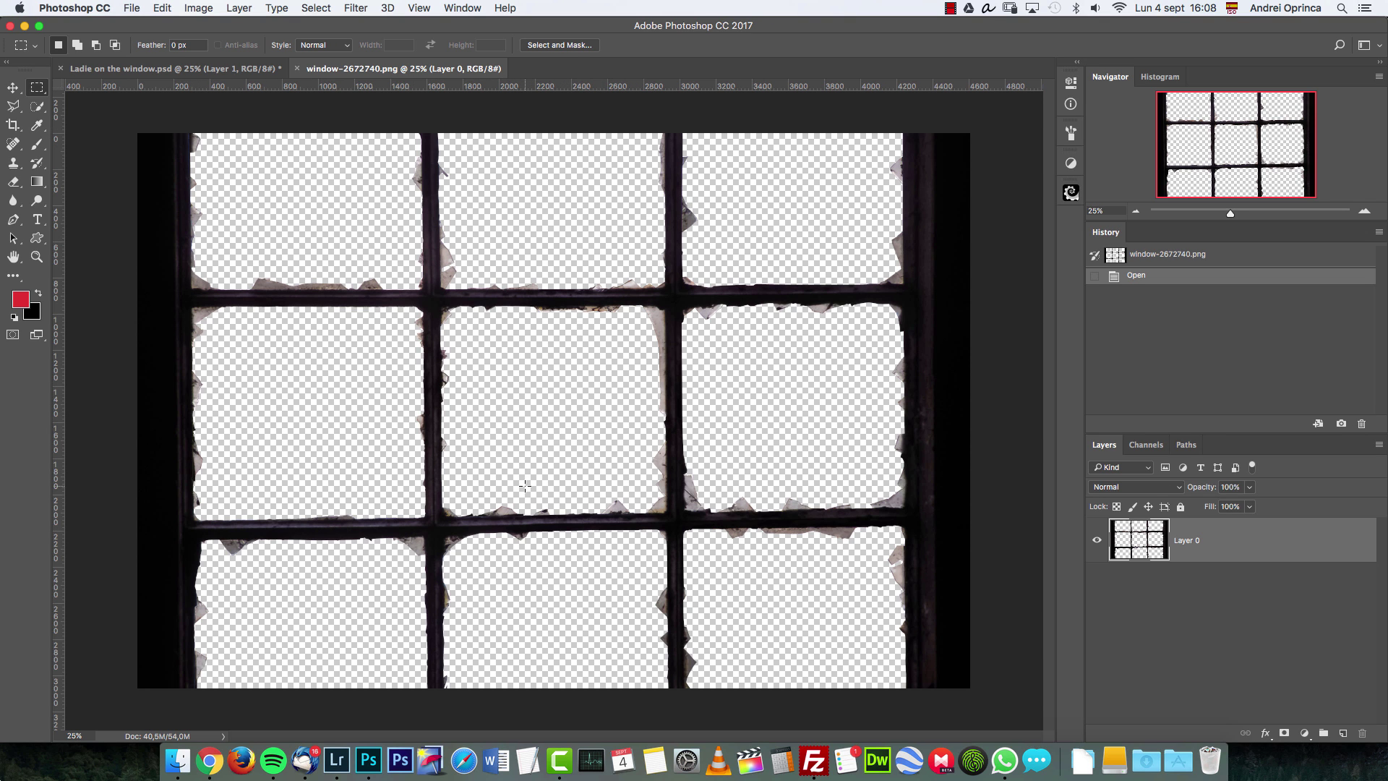
pyautogui.press('super+o')
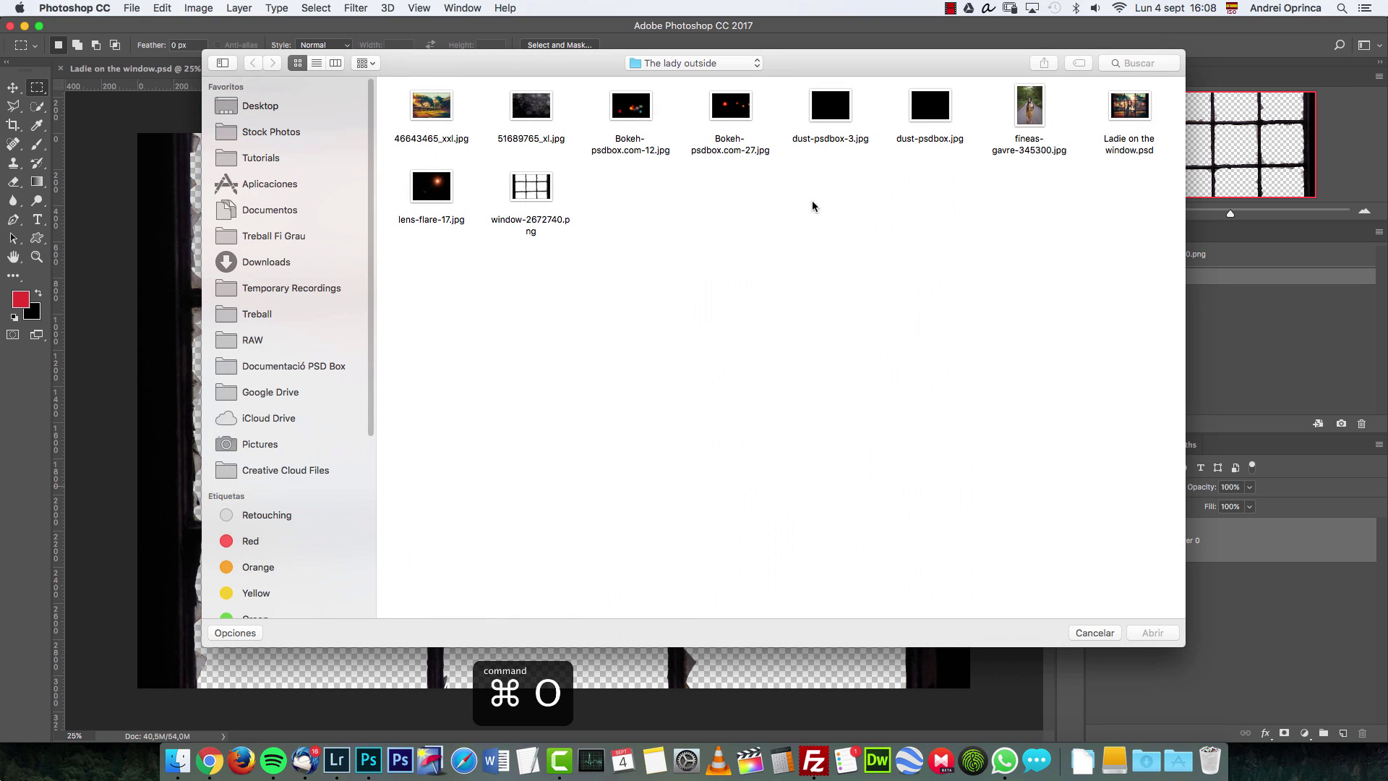
# Step: Copy the entire 46643465_xxl.jpg street painting and close that document
pyautogui.click(431, 128)
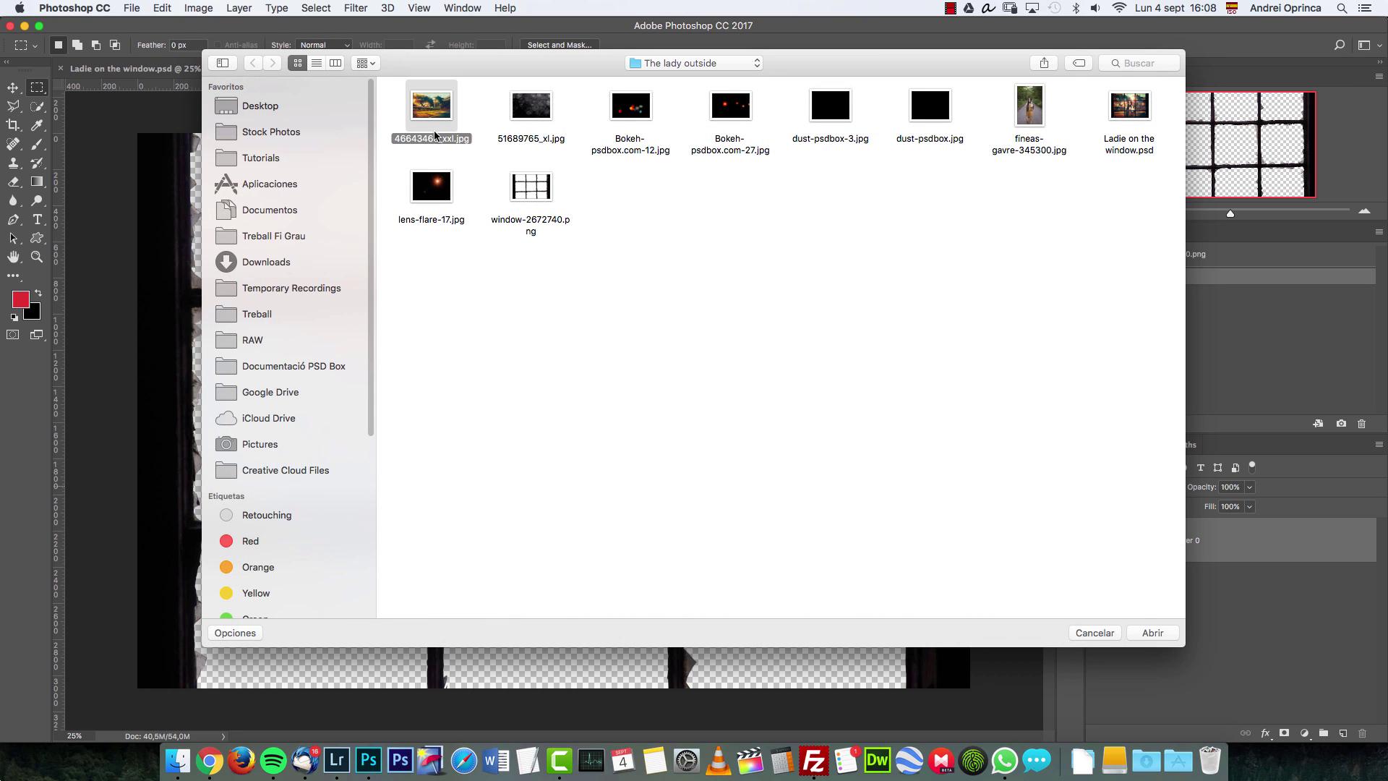
pyautogui.click(1149, 632)
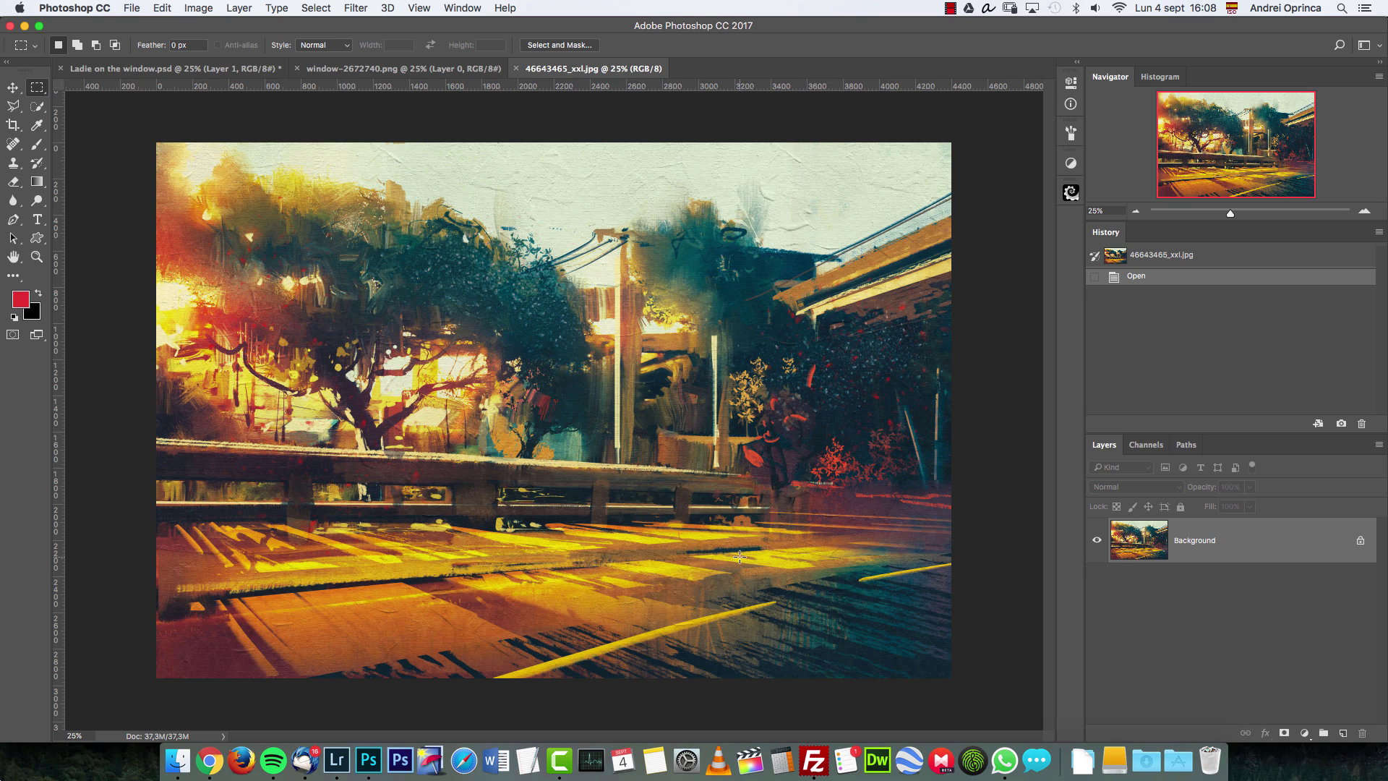
pyautogui.press('super+a')
pyautogui.press('super+c')
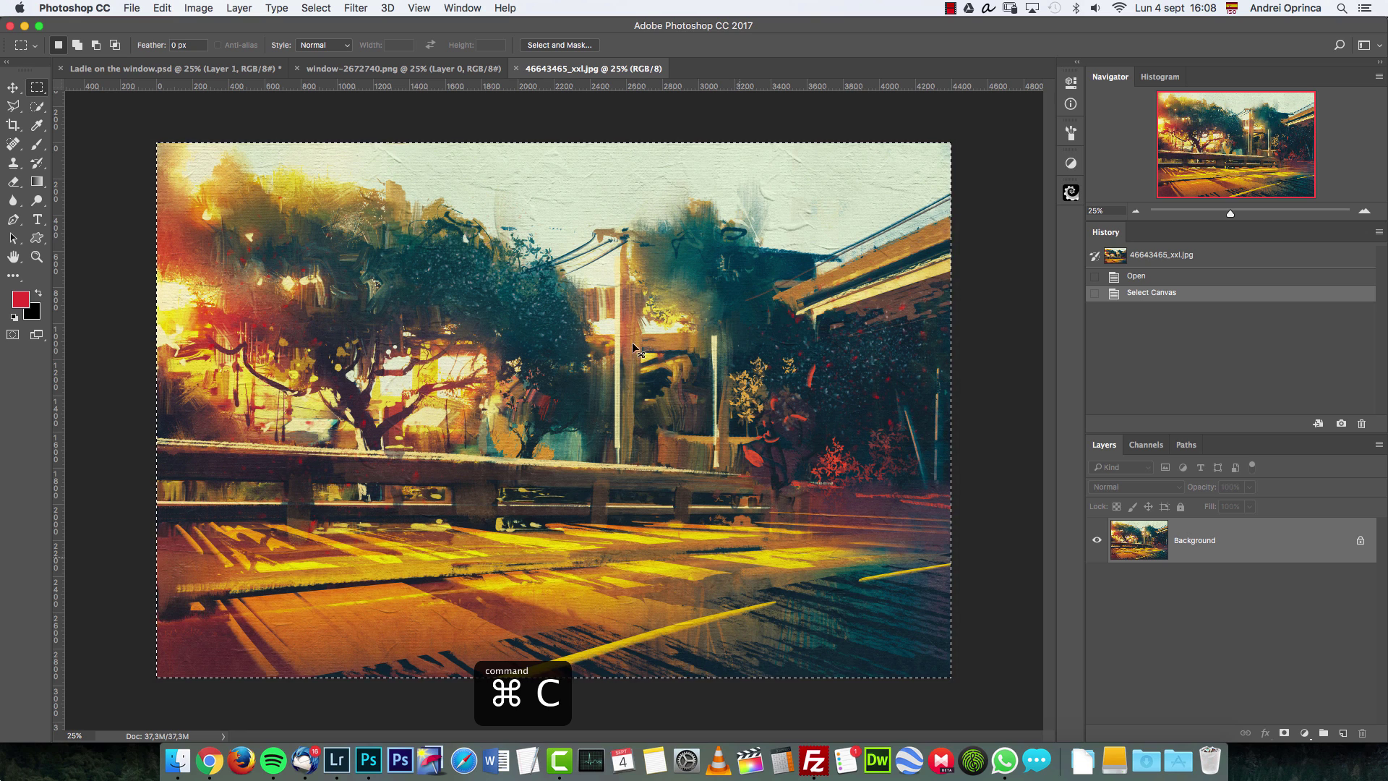
pyautogui.press('super+w')
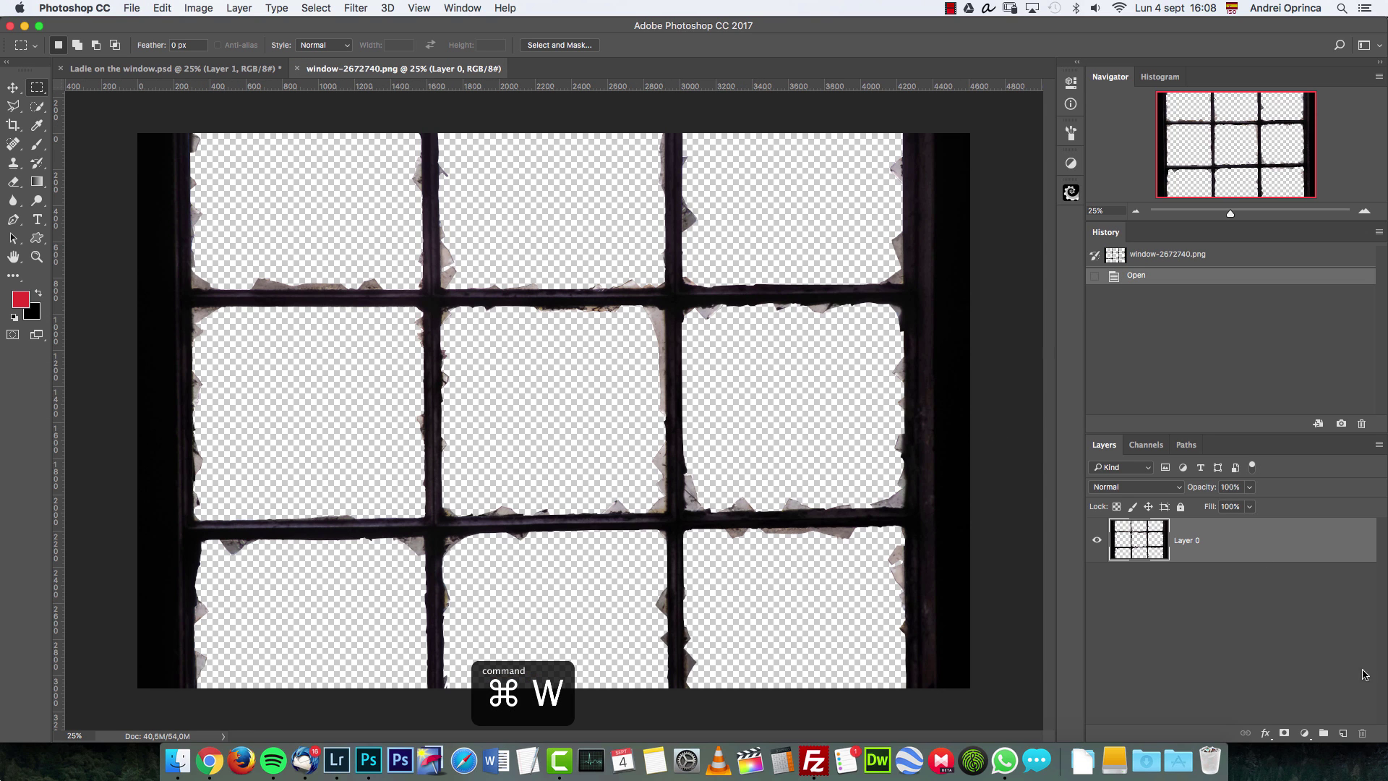
# Step: Rename the window frame layer to 'W'
pyautogui.doubleClick(1186, 541)
pyautogui.write('W')
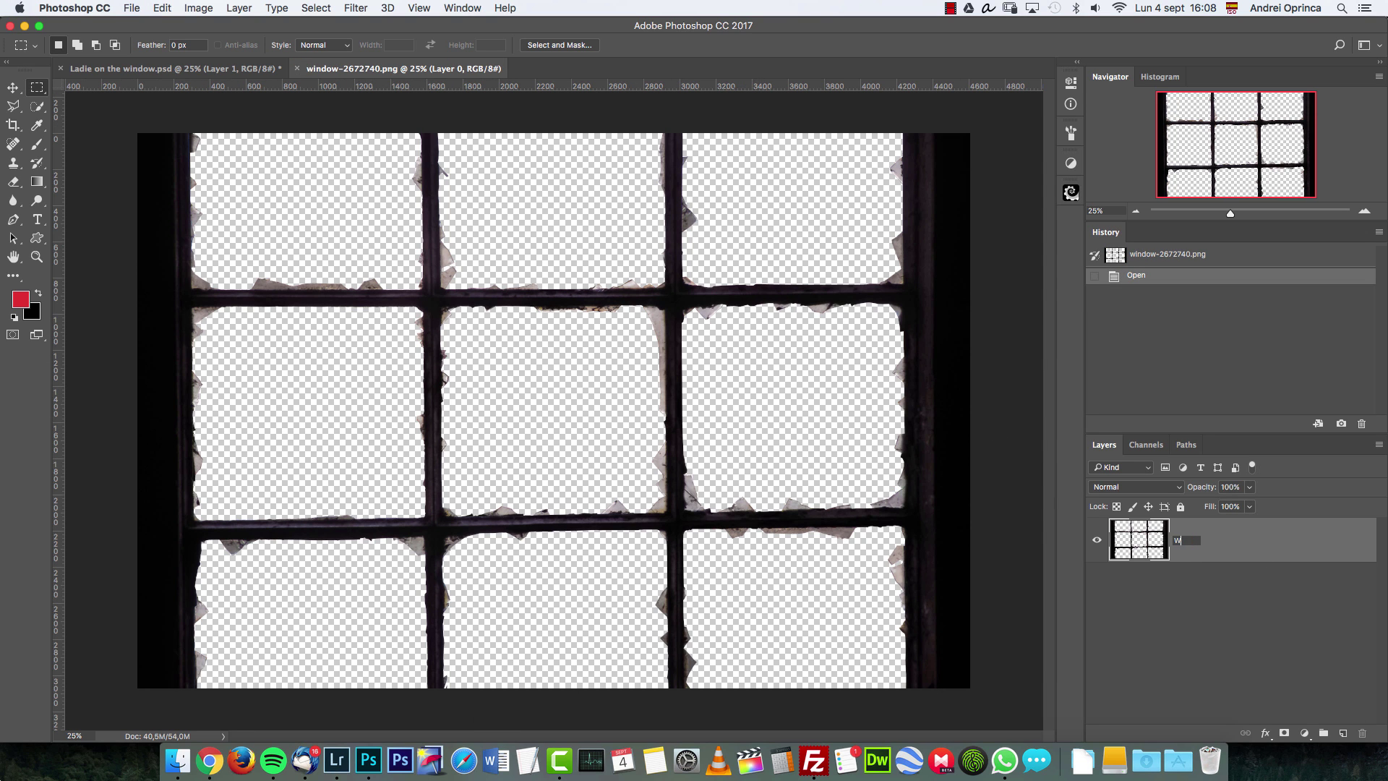
pyautogui.press('Return')
# Step: Paste the painting into a new layer under W, enlarge it to fill the canvas, and name it 'BG'
pyautogui.click(1342, 733)
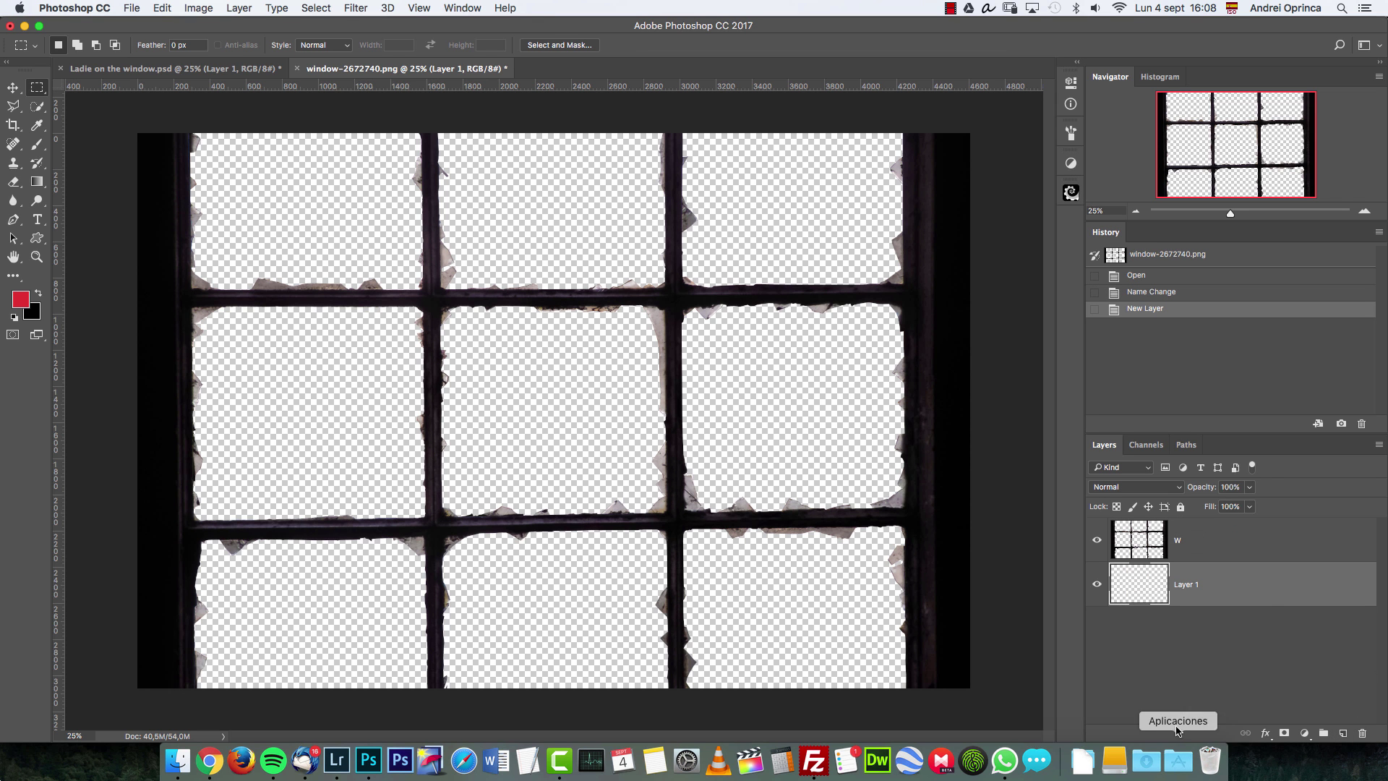
pyautogui.press('super+v')
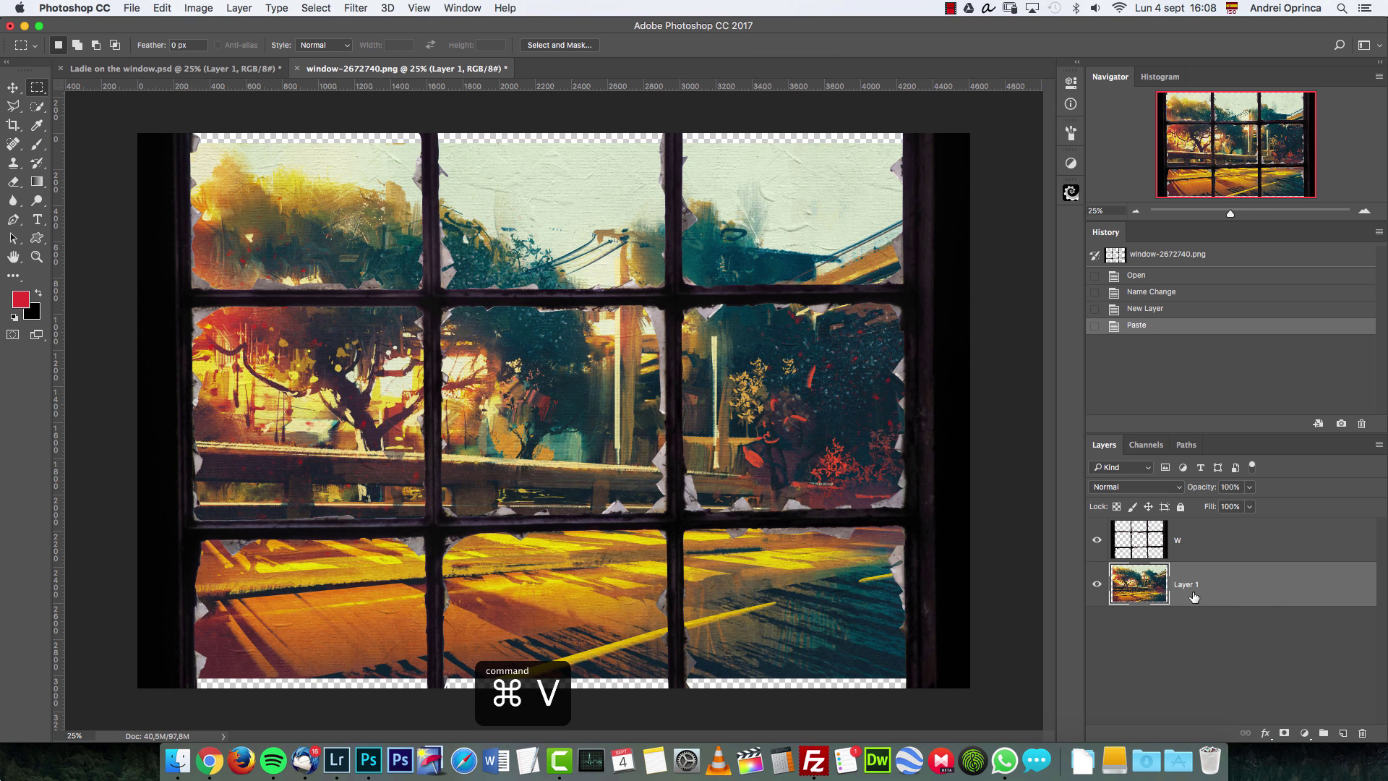
pyautogui.press('super+t')
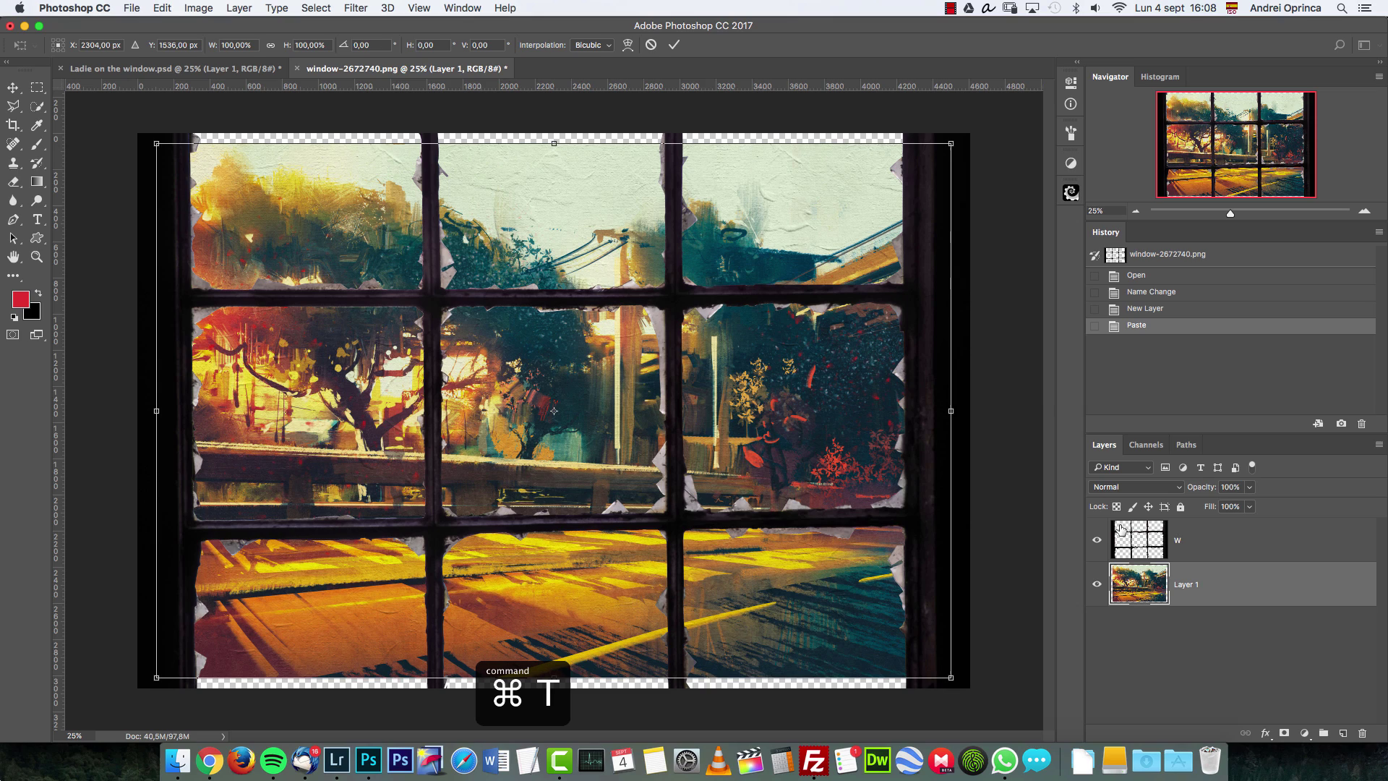
pyautogui.moveTo(951, 143); pyautogui.dragTo(977, 133)
pyautogui.press('Return')
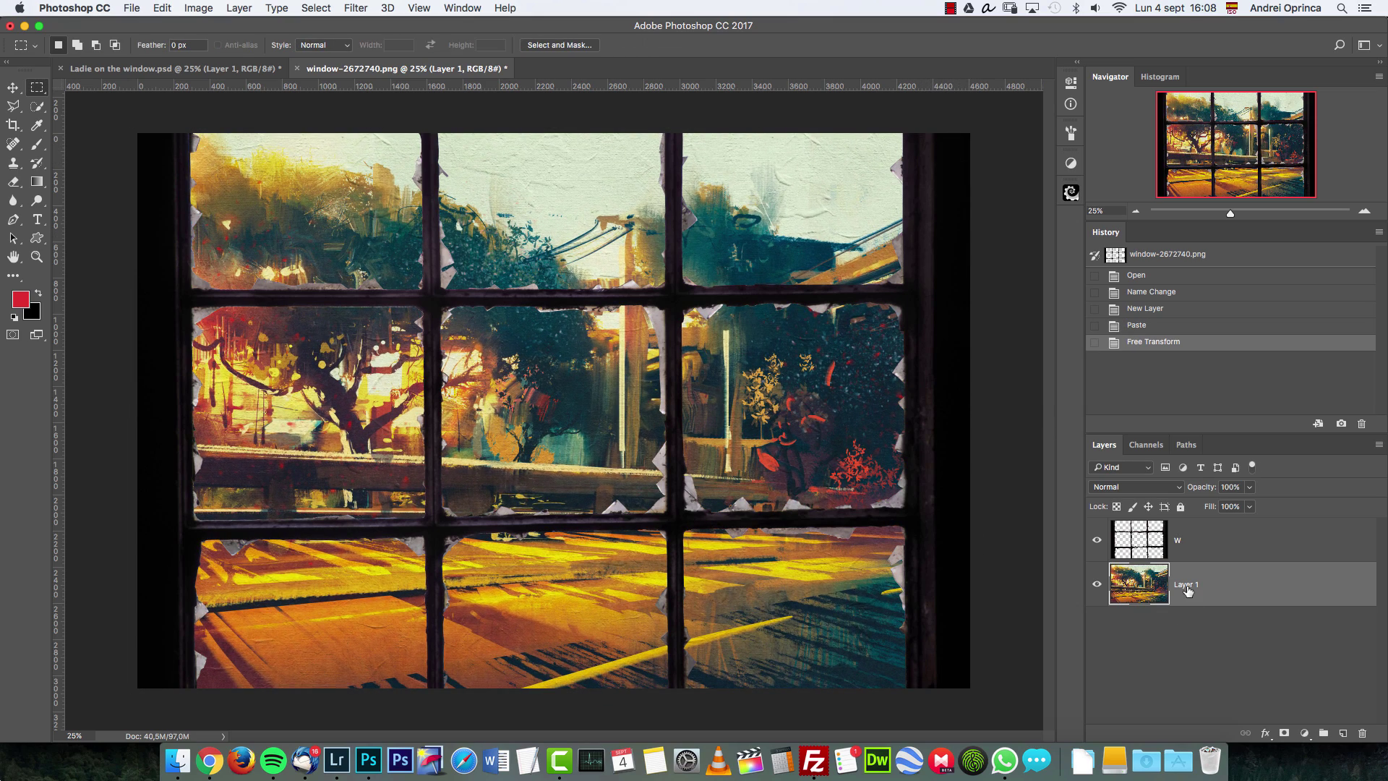
pyautogui.doubleClick(1186, 584)
pyautogui.write('BG')
pyautogui.press('Return')
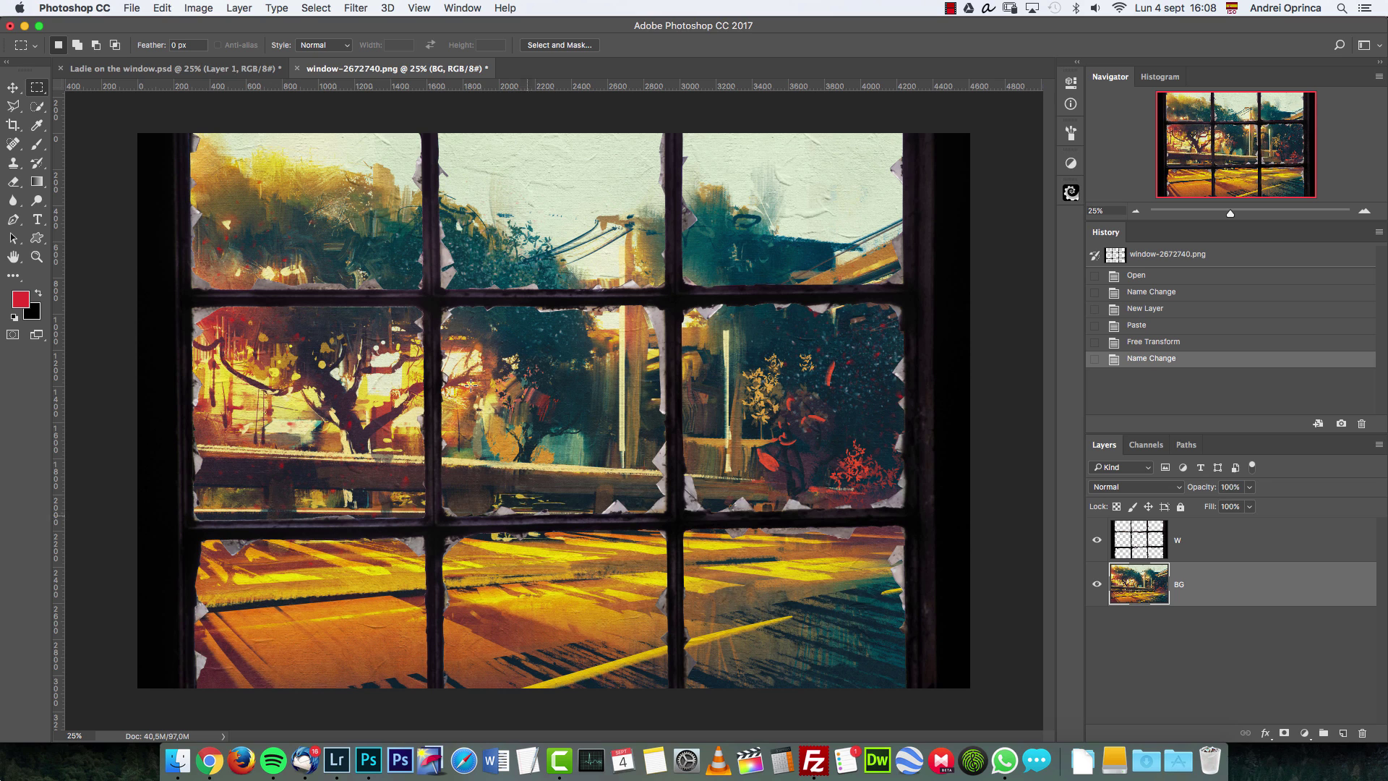
# Step: Apply a 35 px Field Blur from the Blur Gallery to the BG street painting
pyautogui.click(356, 9)
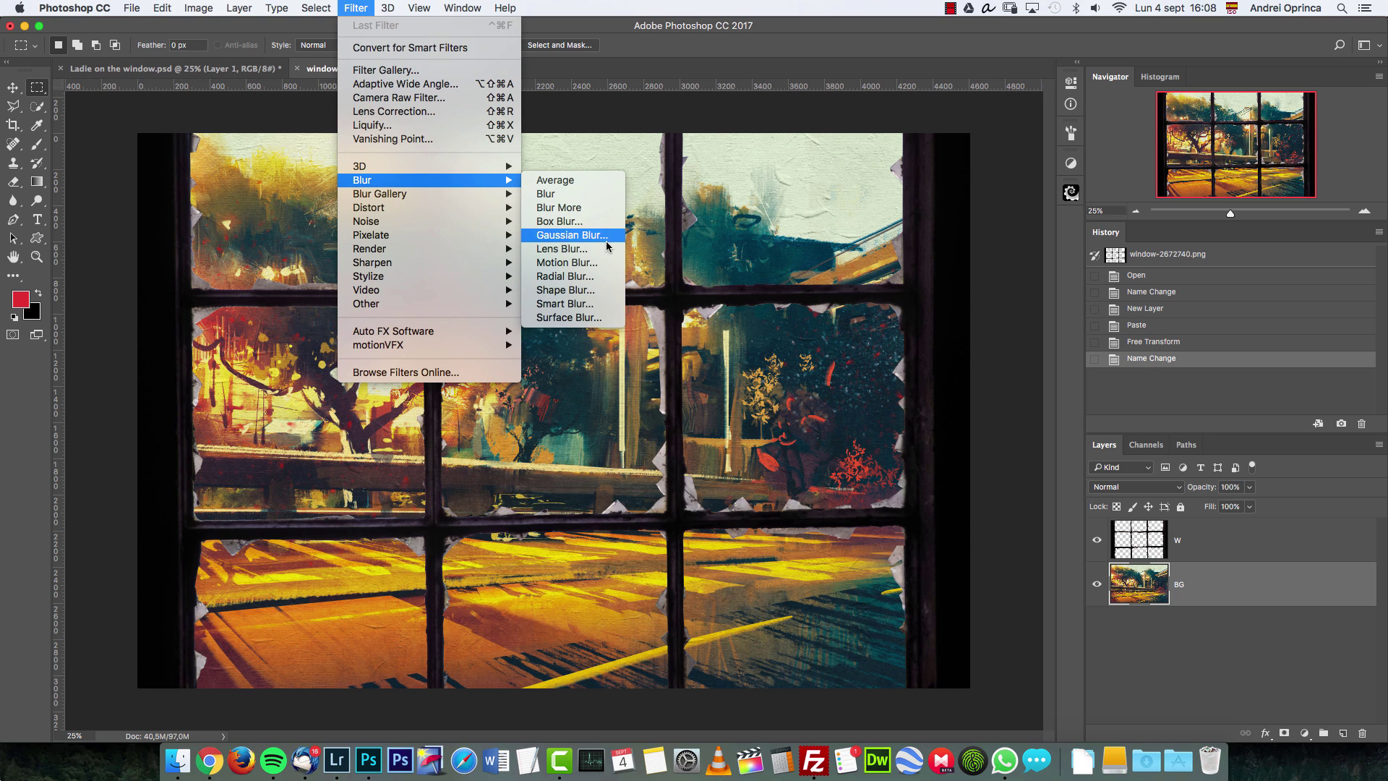
pyautogui.moveTo(486, 194)
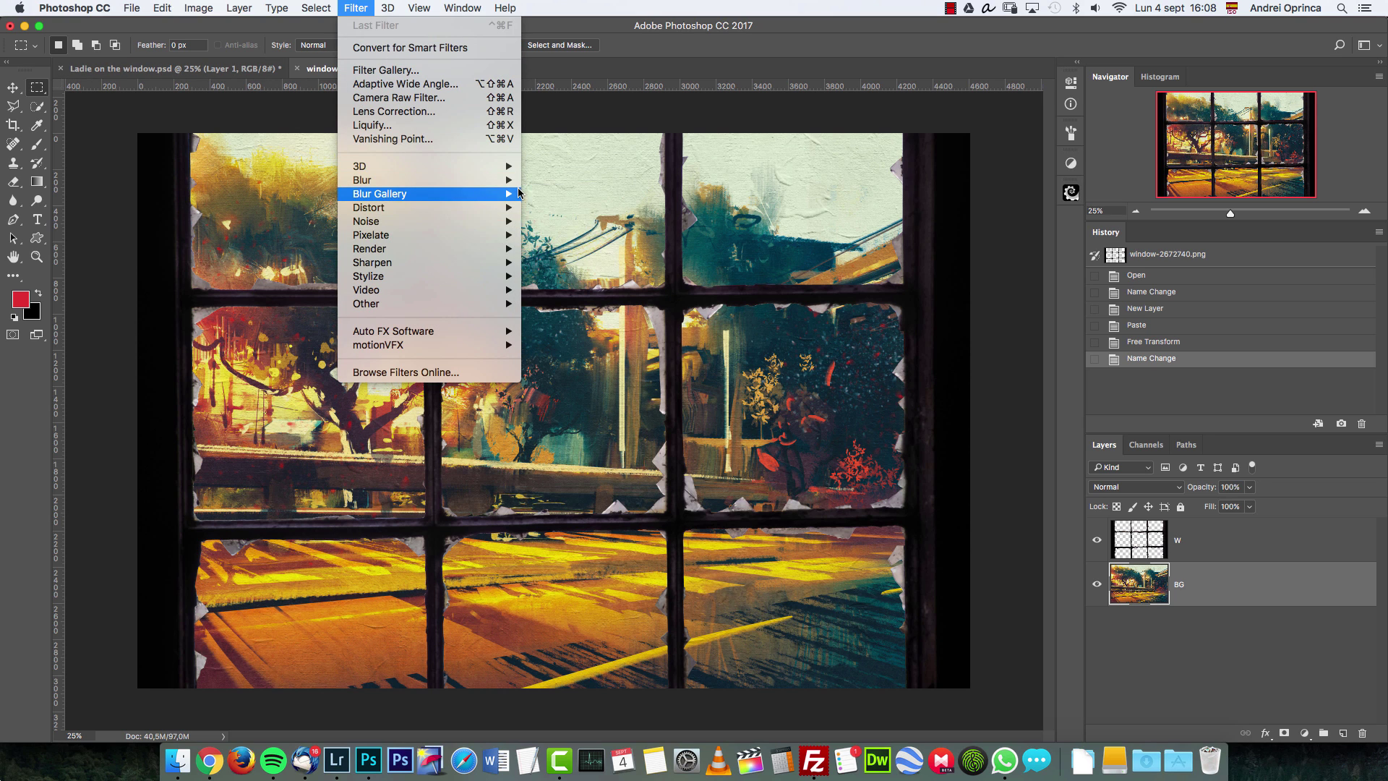
pyautogui.click(562, 194)
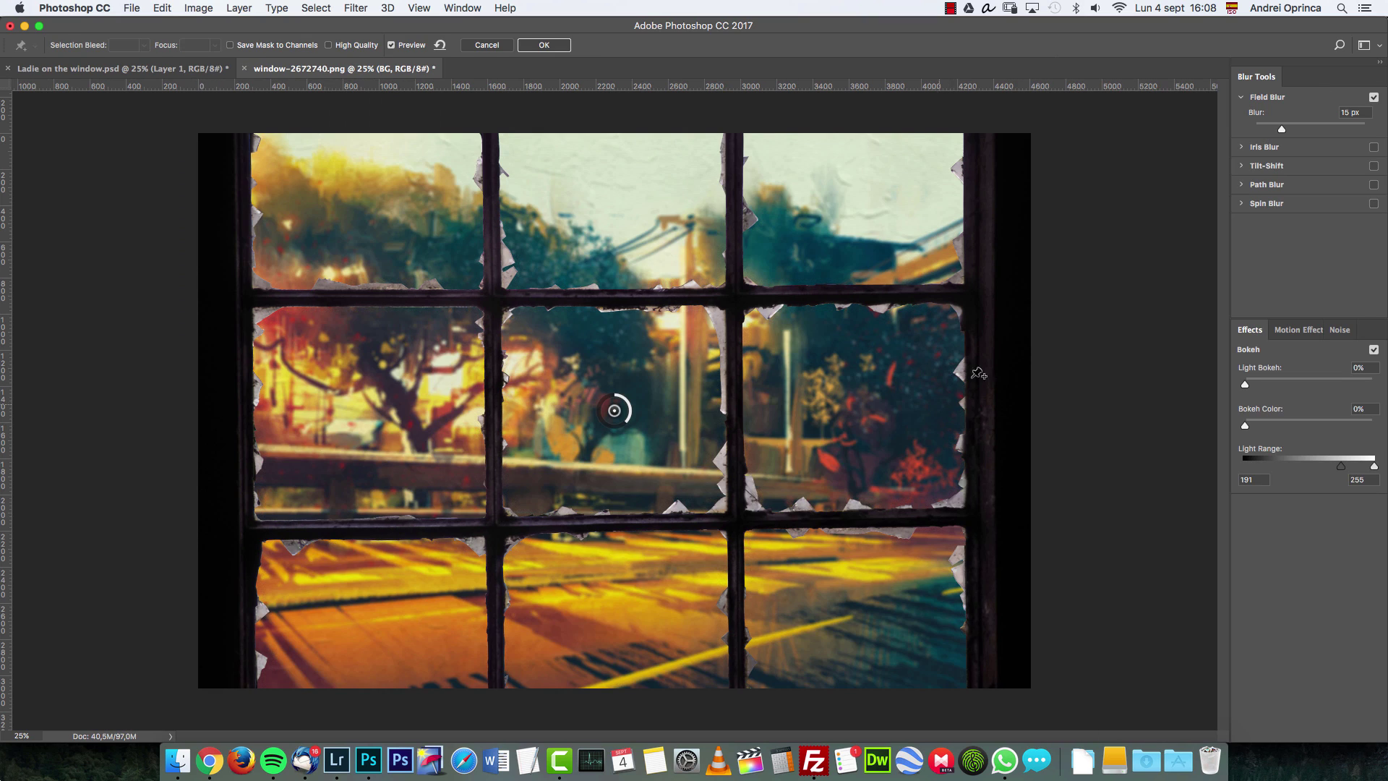
pyautogui.moveTo(1284, 130); pyautogui.dragTo(1300, 132)
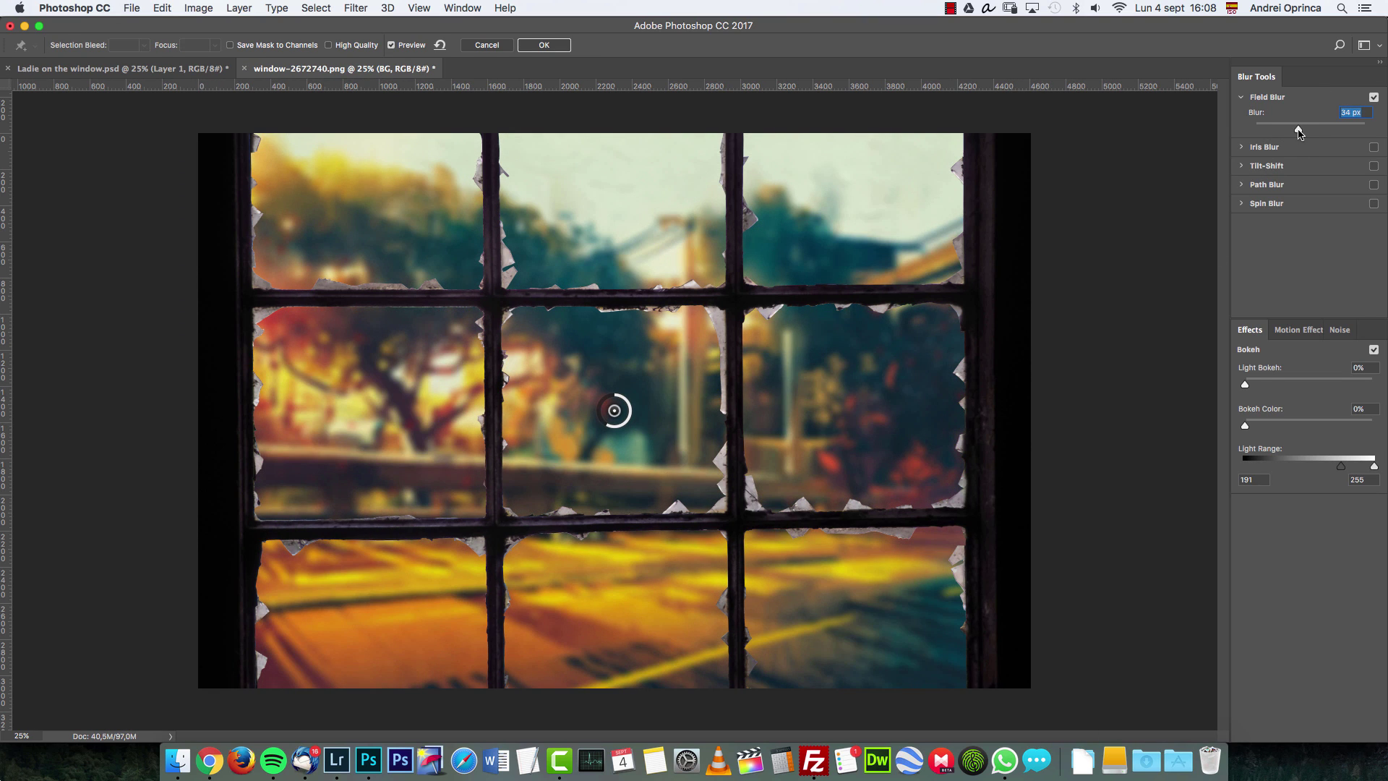
pyautogui.moveTo(1301, 134)
pyautogui.mouseDown()
pyautogui.moveTo(1316, 136)
pyautogui.moveTo(1298, 140)
pyautogui.mouseUp()
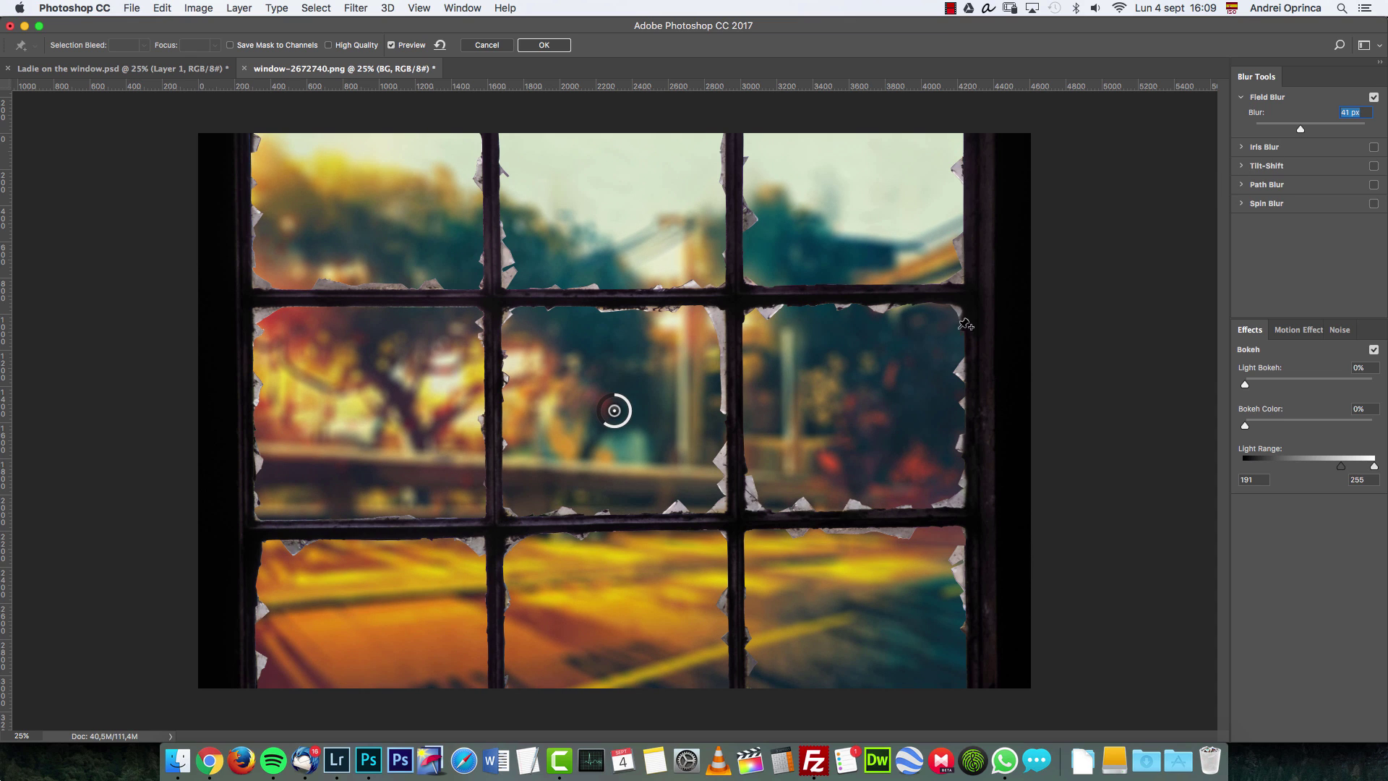
pyautogui.write('30')
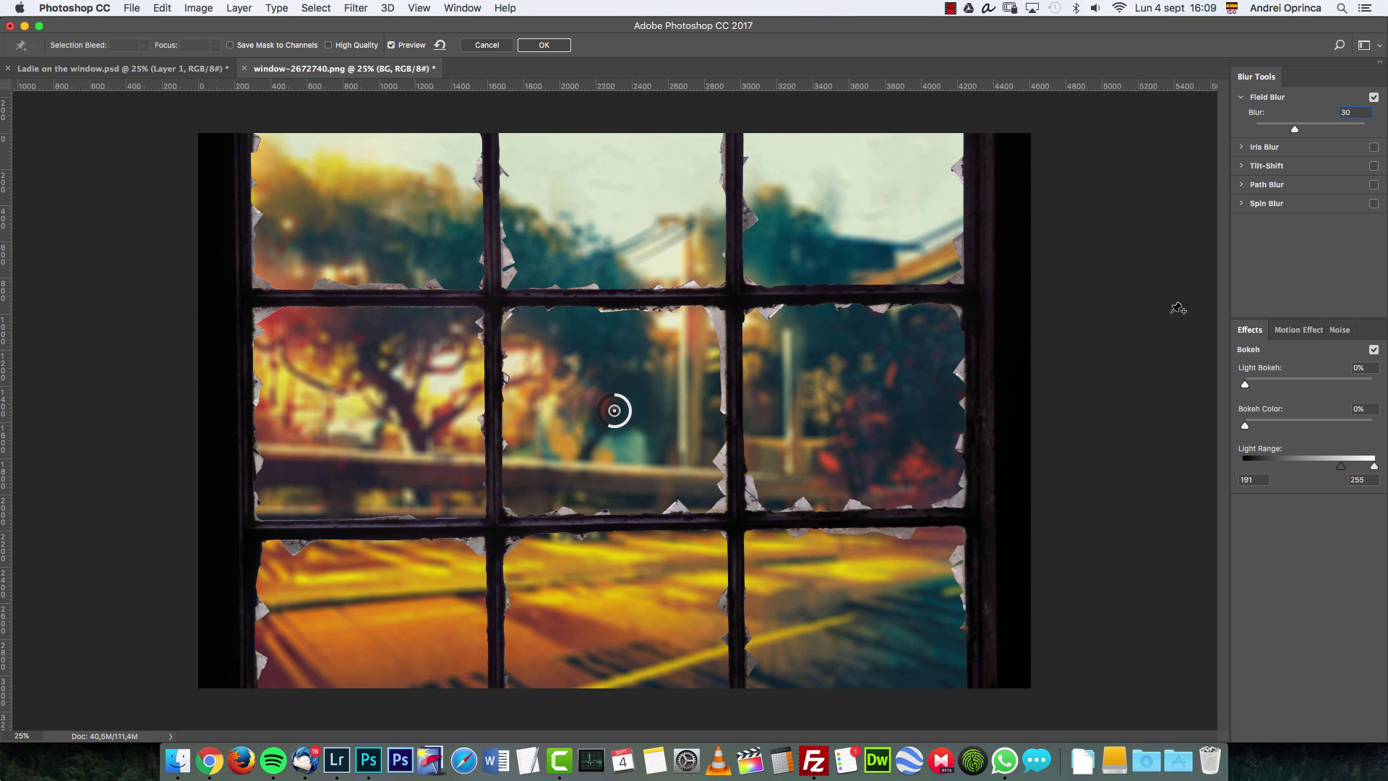
pyautogui.press('BackSpace')
pyautogui.write('5')
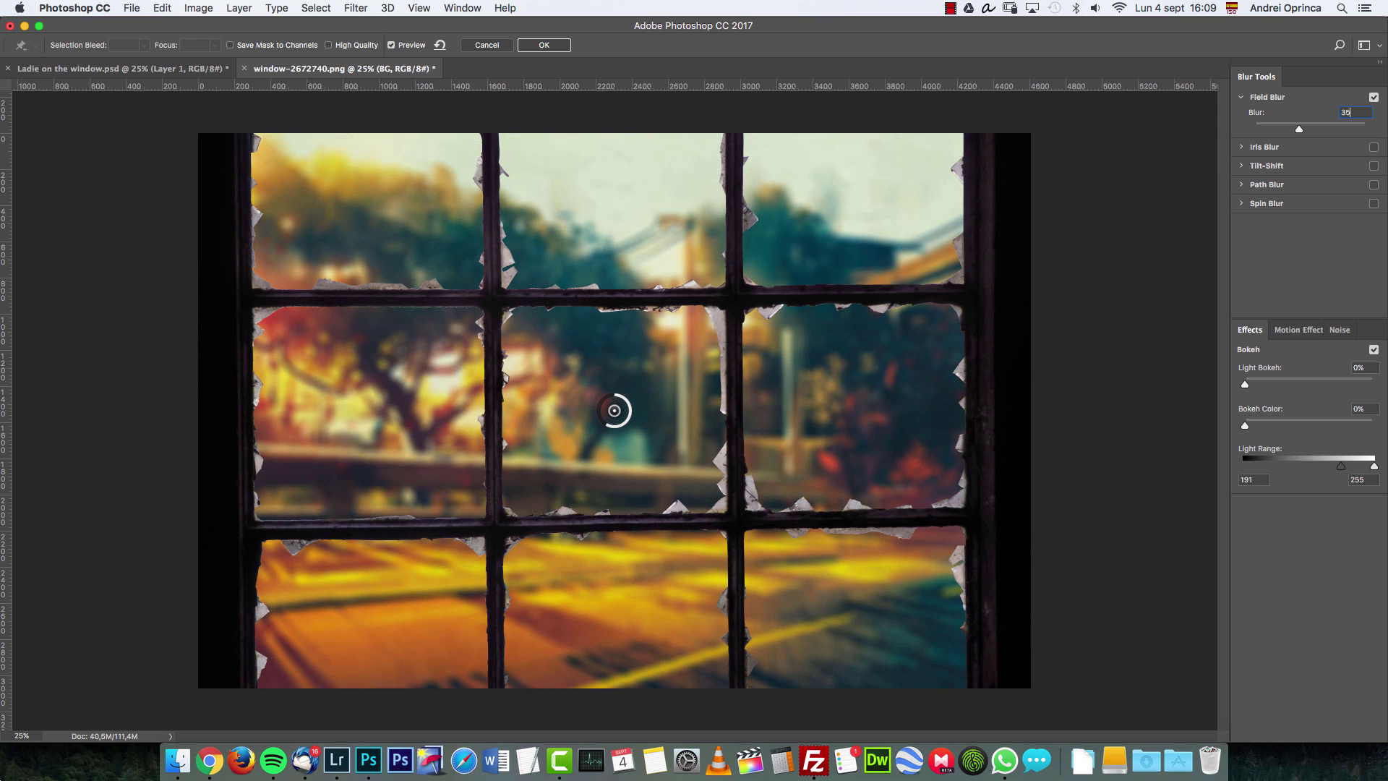
pyautogui.click(544, 45)
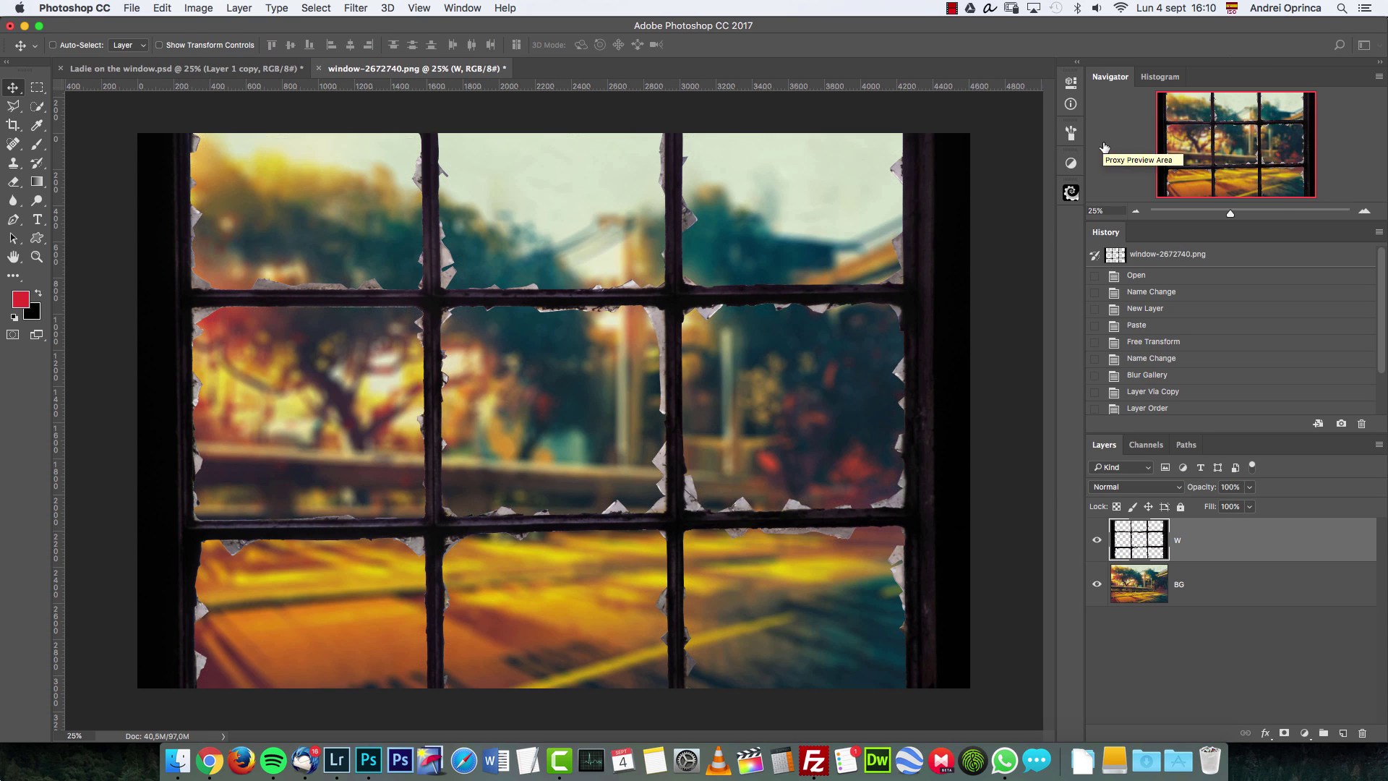
# Step: Duplicate the blurred BG layer and move BG copy above window layer W
pyautogui.click(1364, 211)
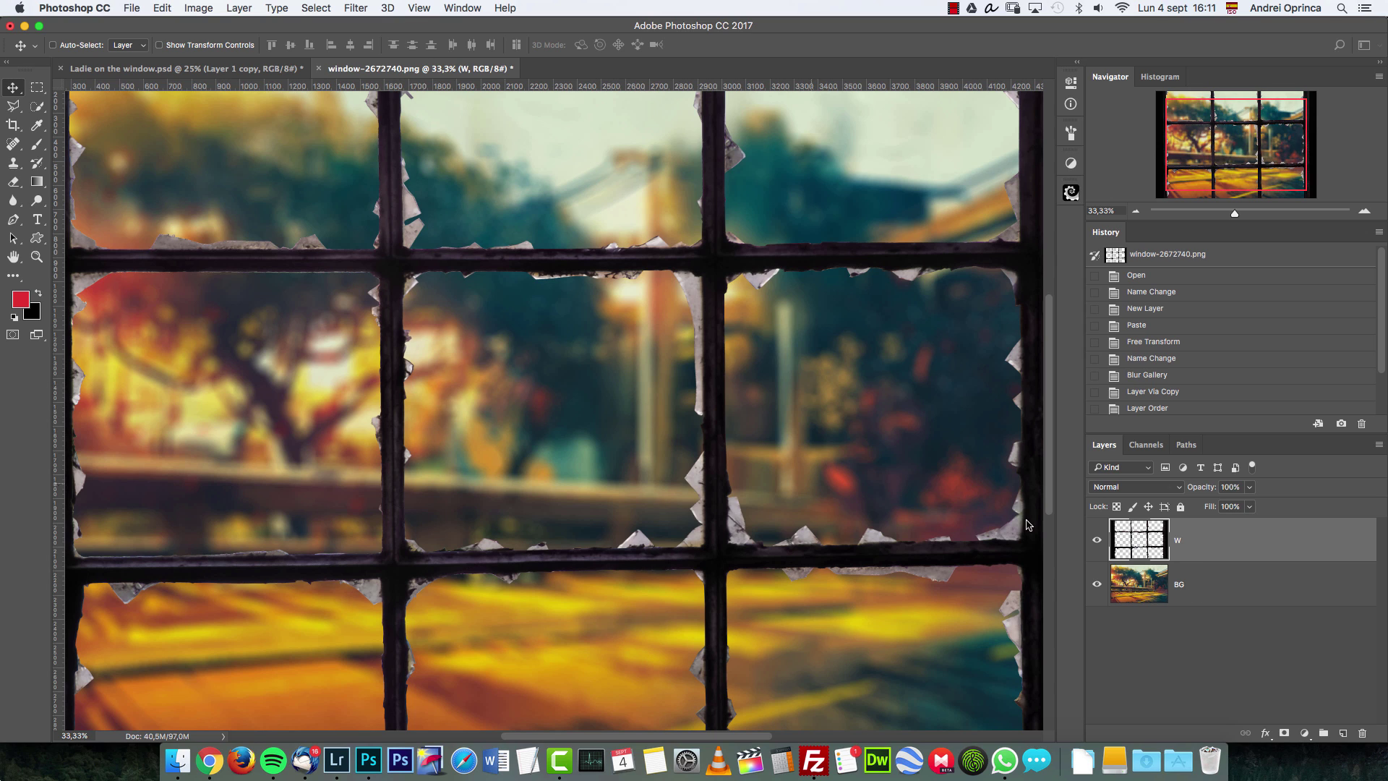
pyautogui.click(1212, 581)
pyautogui.press('super+j')
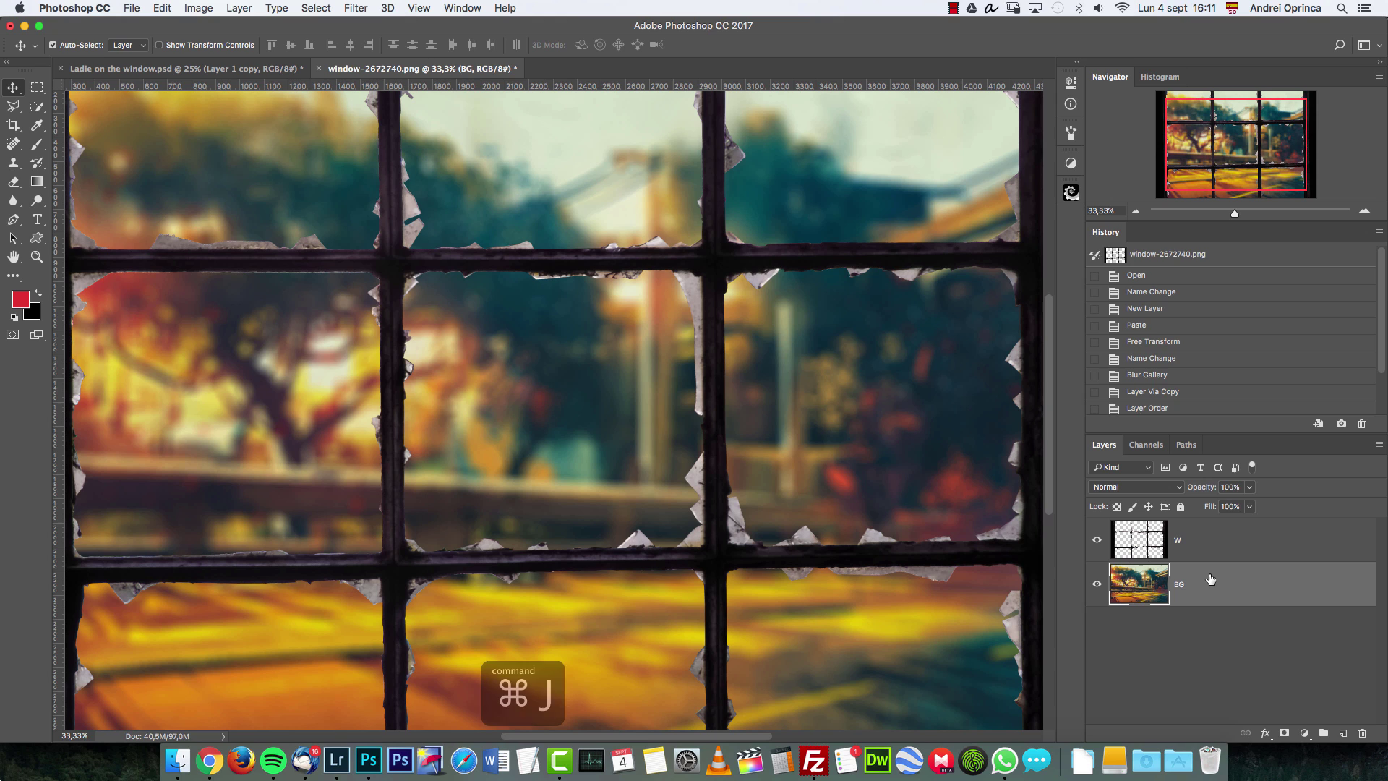
pyautogui.press('super+j')
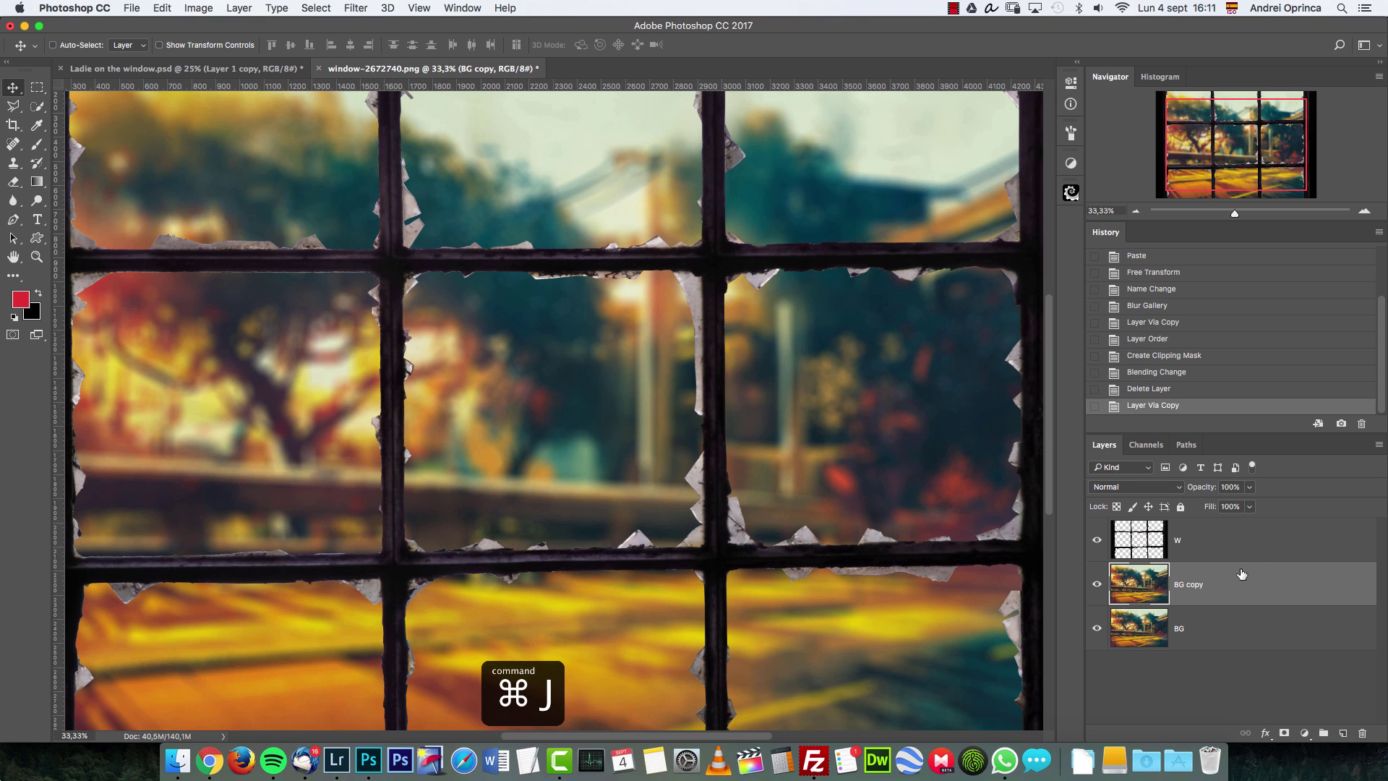
pyautogui.moveTo(1241, 574); pyautogui.dragTo(1216, 522)
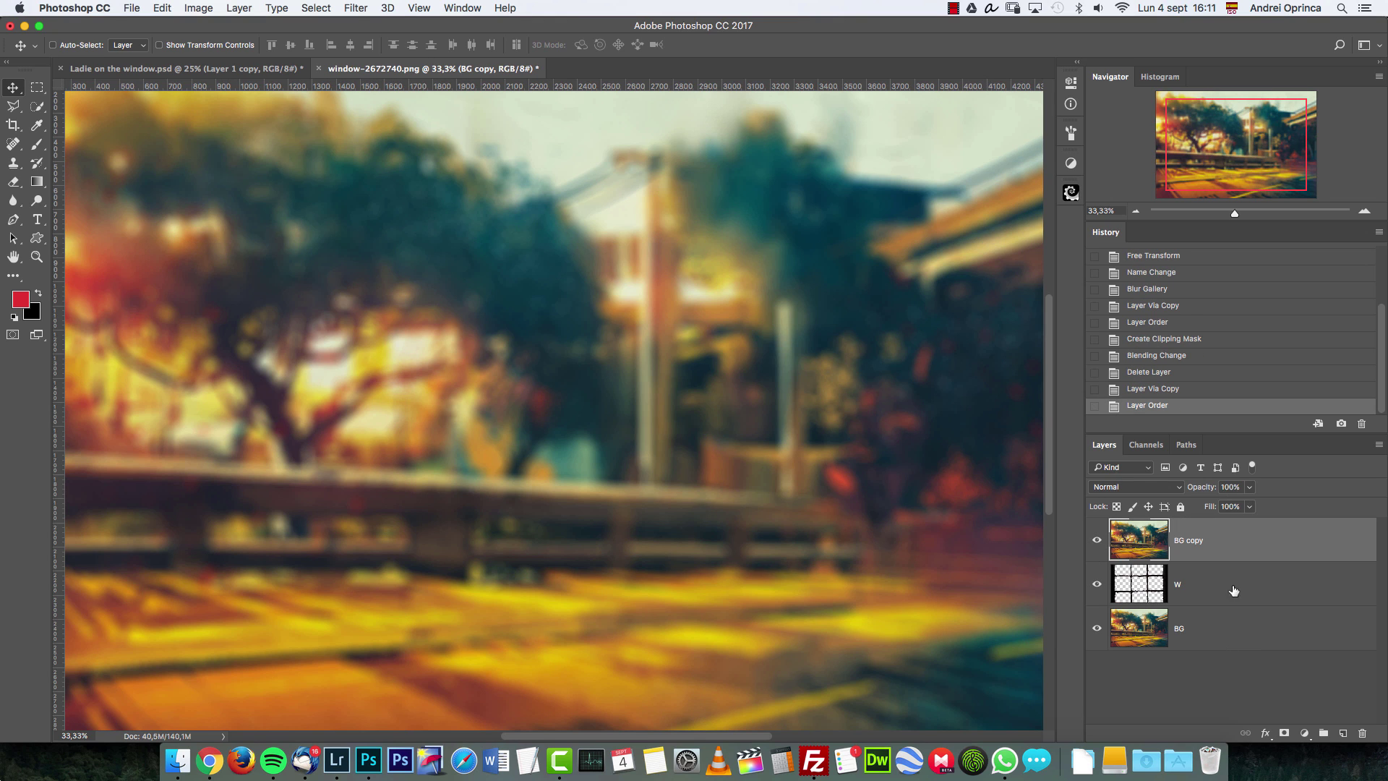
# Step: Set BG copy to Color blend mode and clip it to layer W
pyautogui.click(1132, 488)
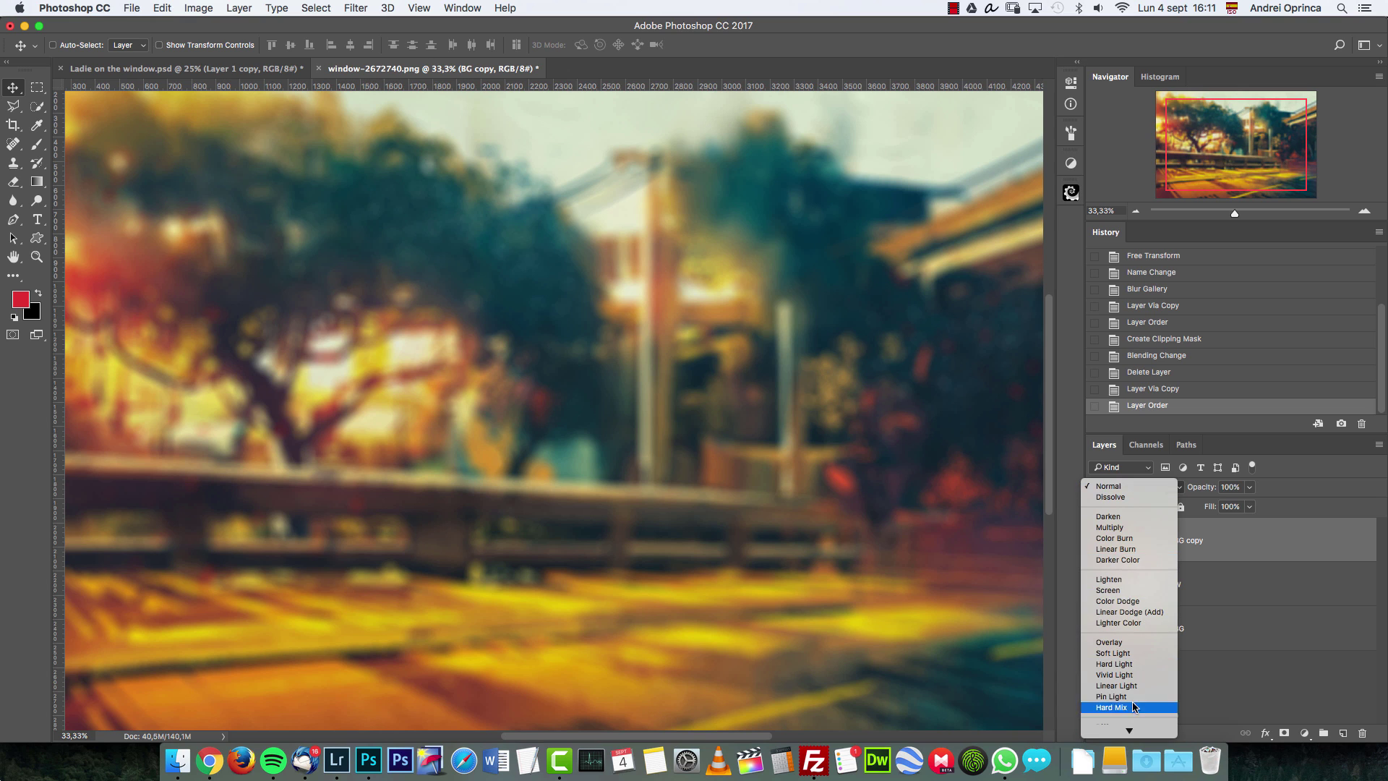
pyautogui.click(1126, 727)
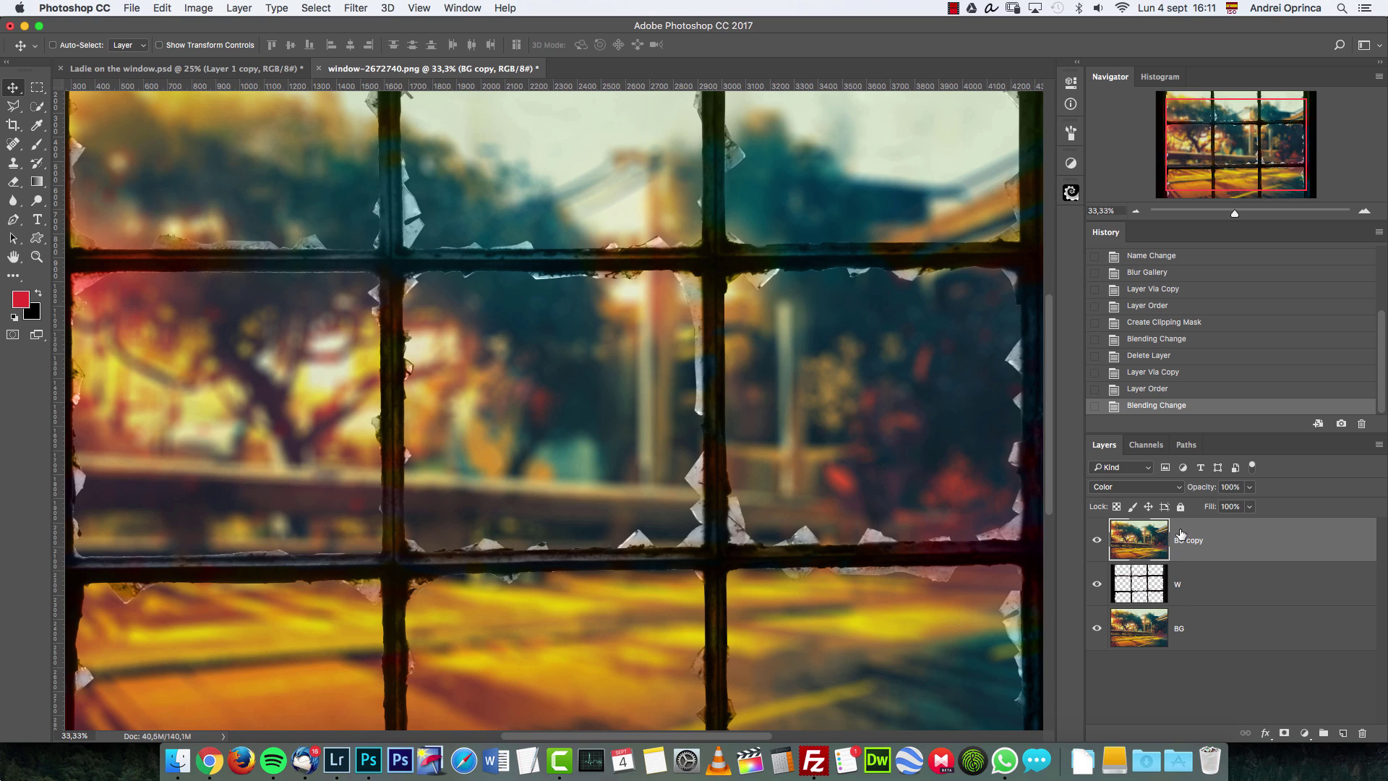
pyautogui.keyDown('alt'); pyautogui.click(1212, 558); pyautogui.keyUp('alt')
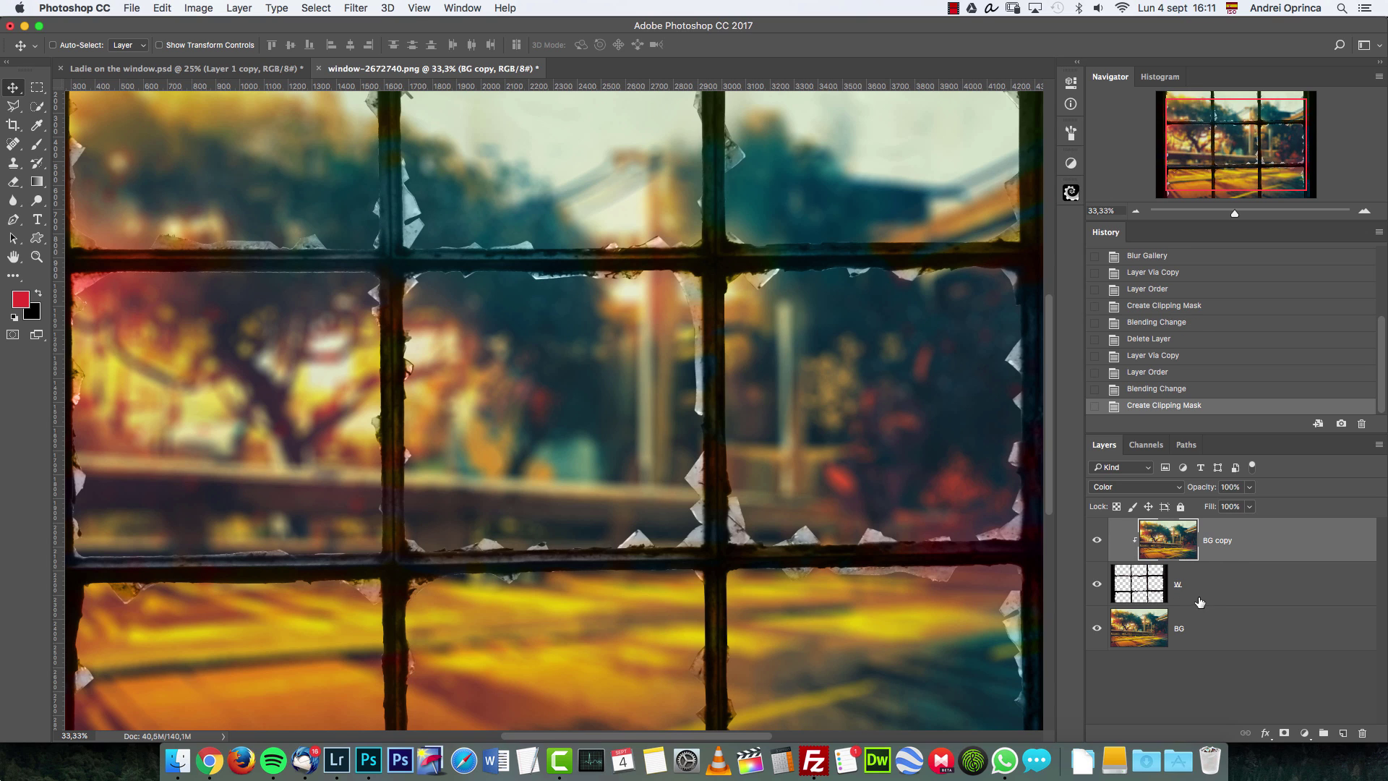
pyautogui.keyDown('alt'); pyautogui.click(1241, 559); pyautogui.keyUp('alt')
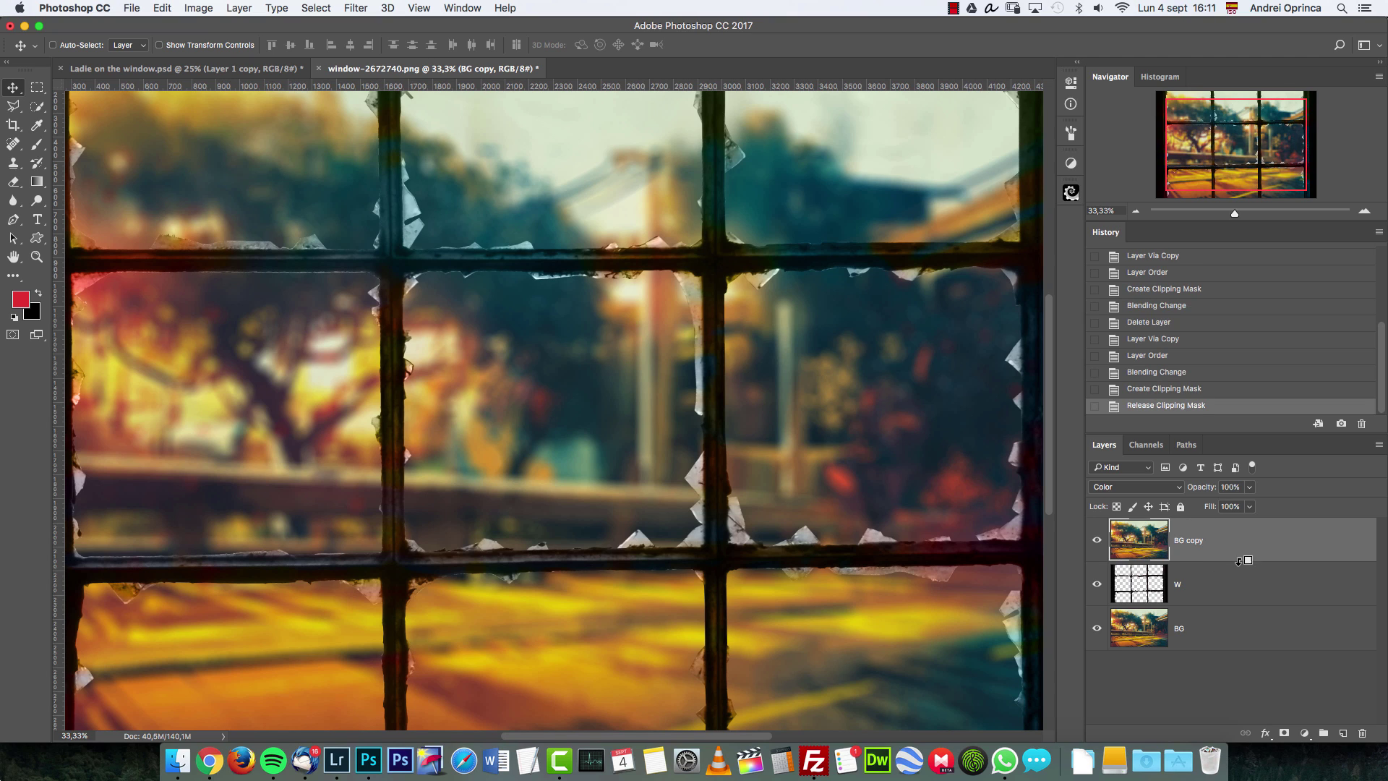
pyautogui.keyDown('alt'); pyautogui.click(1240, 559); pyautogui.keyUp('alt')
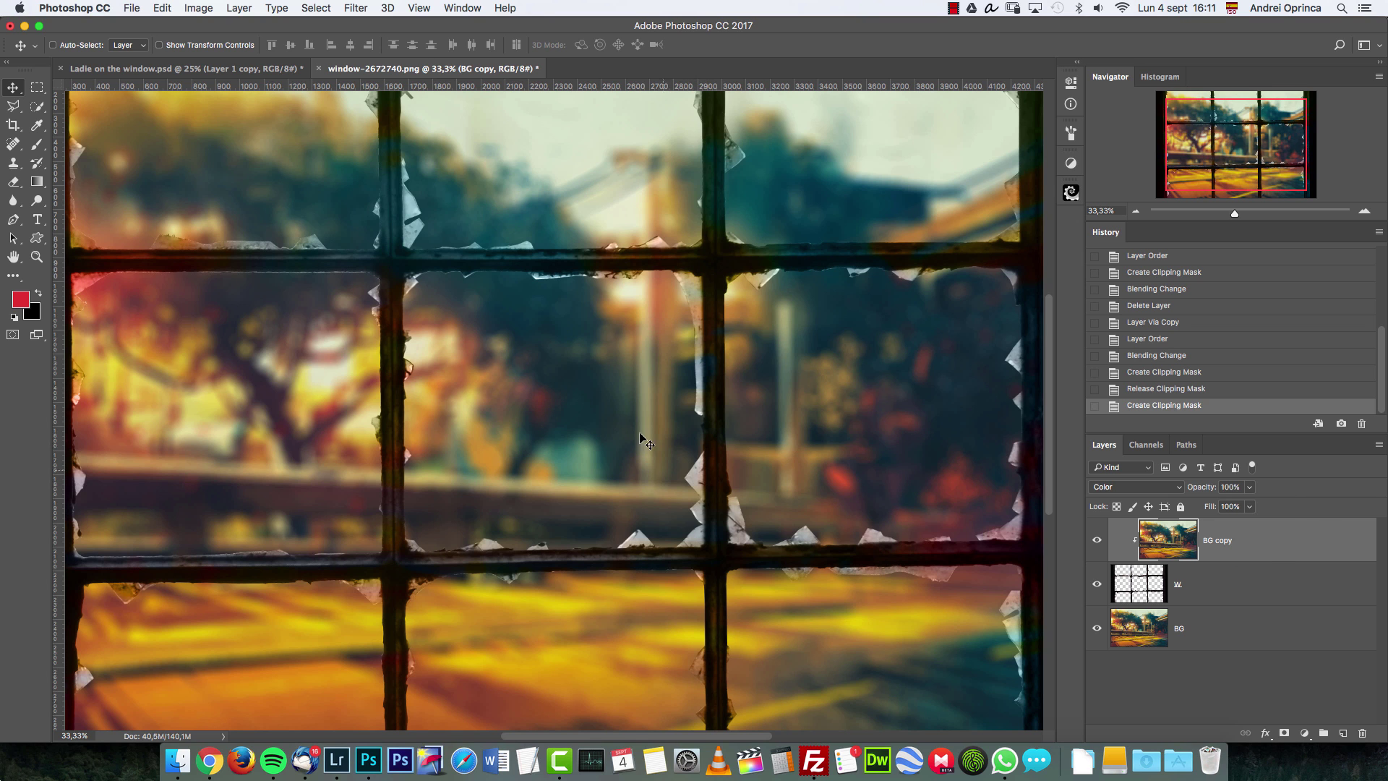
pyautogui.press('super+1')
pyautogui.scroll(8, 554, 408)
pyautogui.hscroll(5, 554, 409)
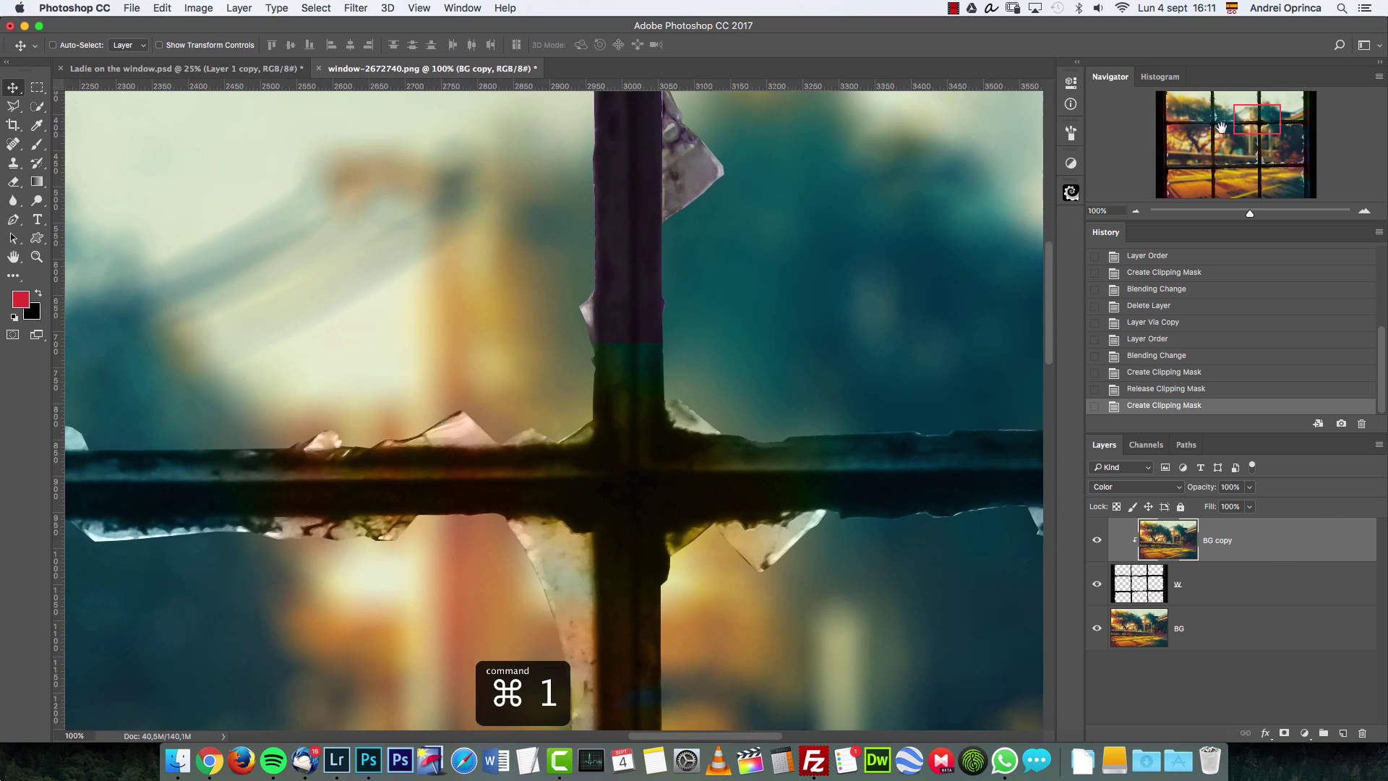
pyautogui.moveTo(533, 357); pyautogui.dragTo(998, 397)
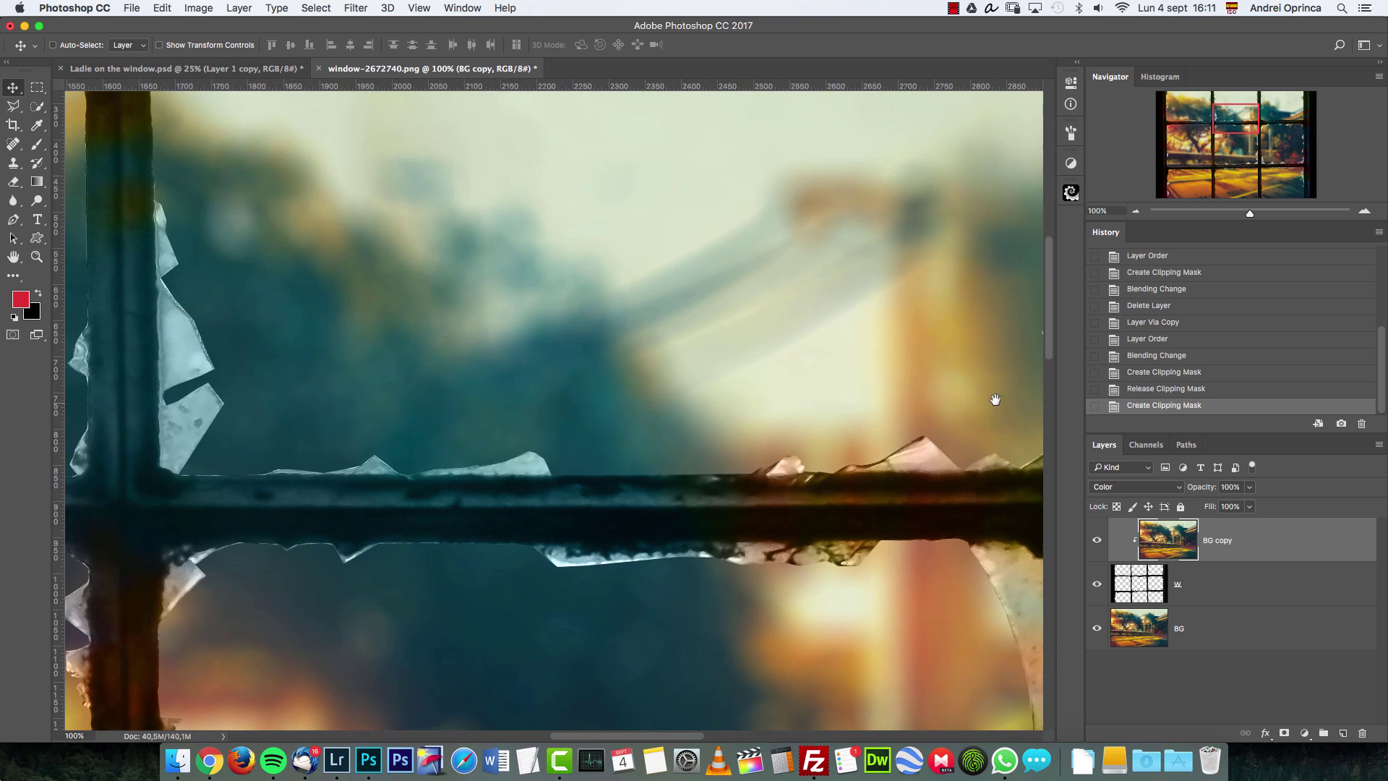
pyautogui.moveTo(487, 350); pyautogui.dragTo(630, 410)
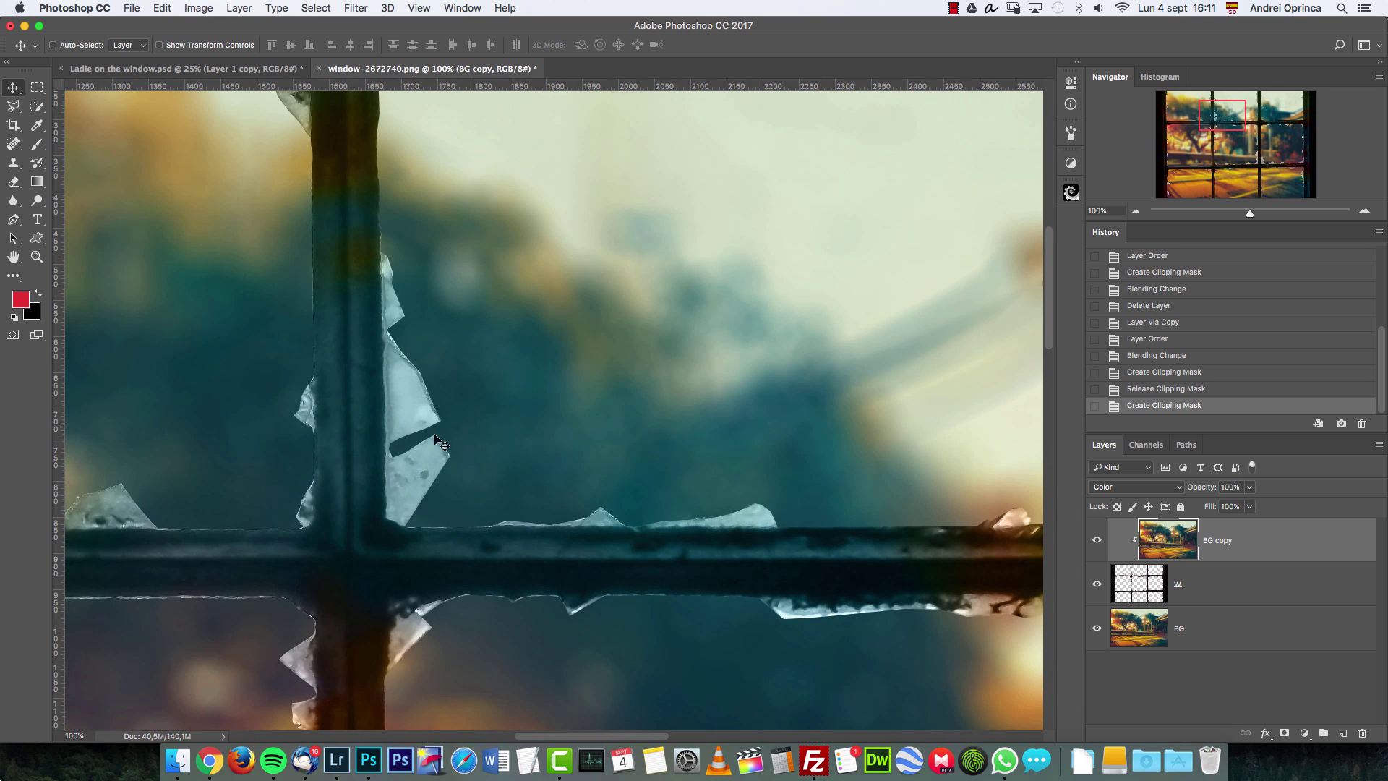
pyautogui.click(1097, 541)
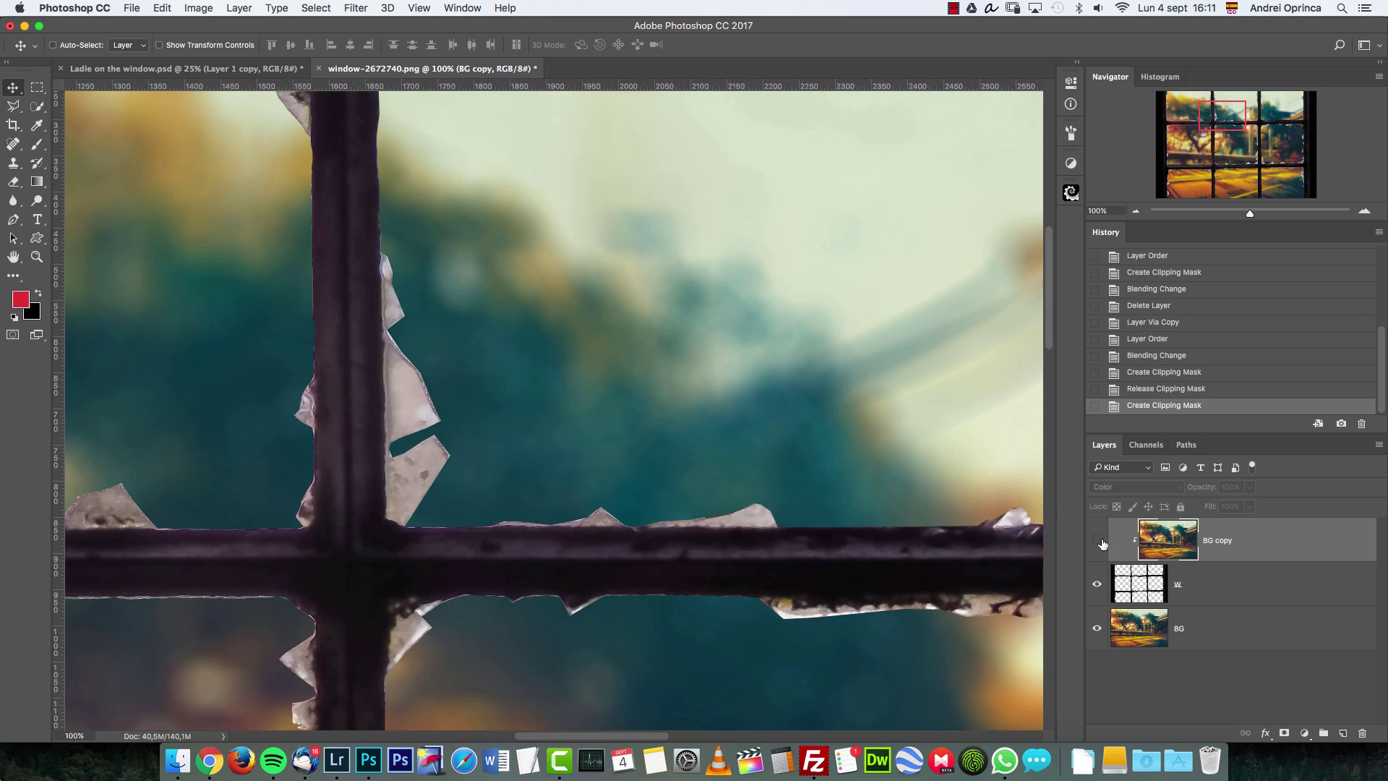
pyautogui.click(1135, 212)
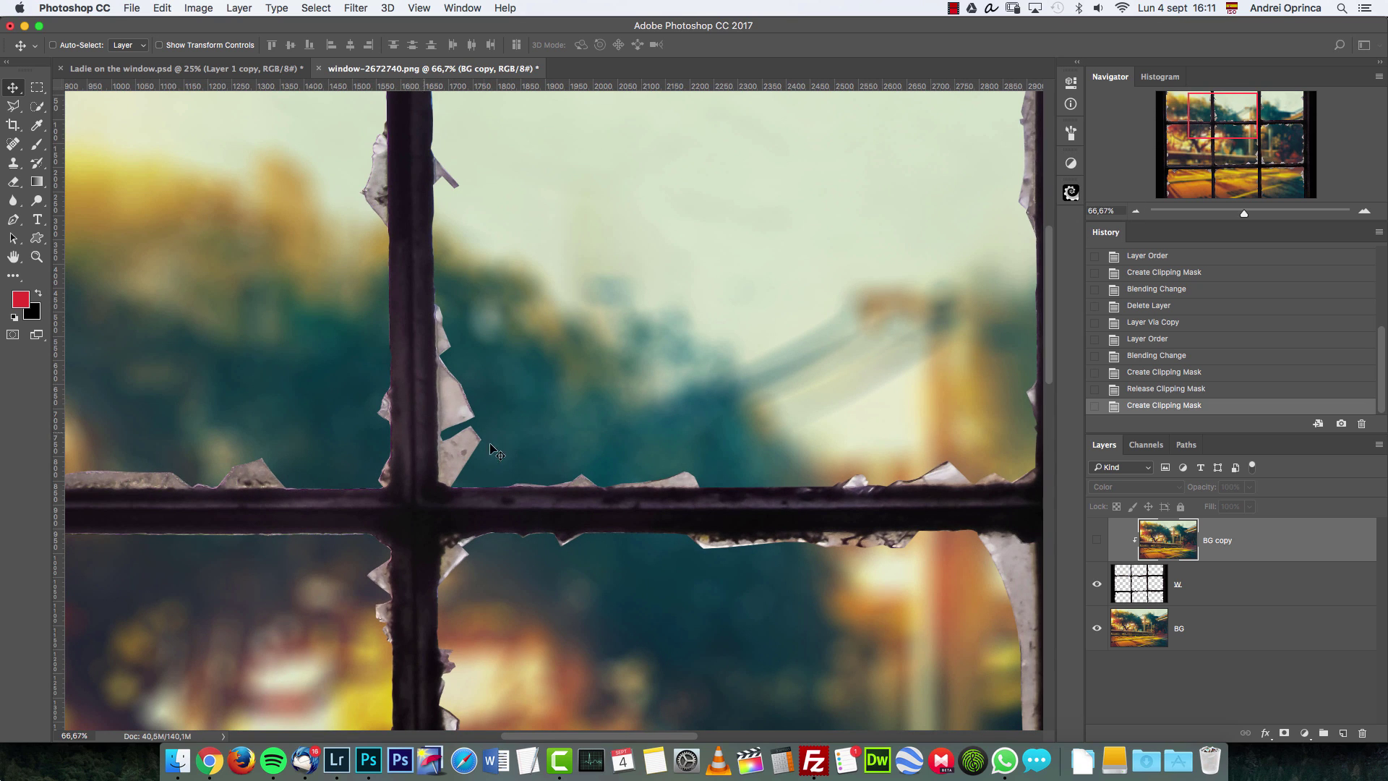
pyautogui.click(1136, 212)
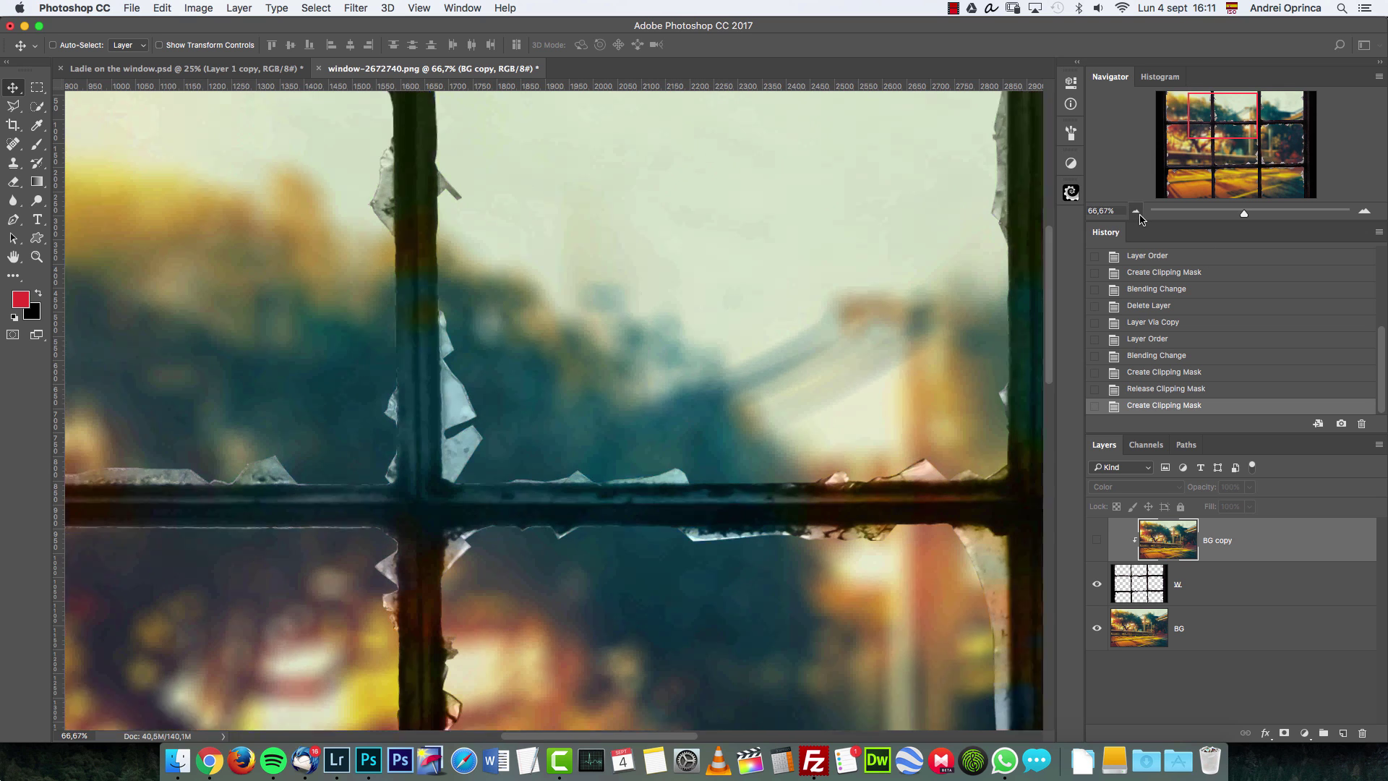
pyautogui.press('super+minus')
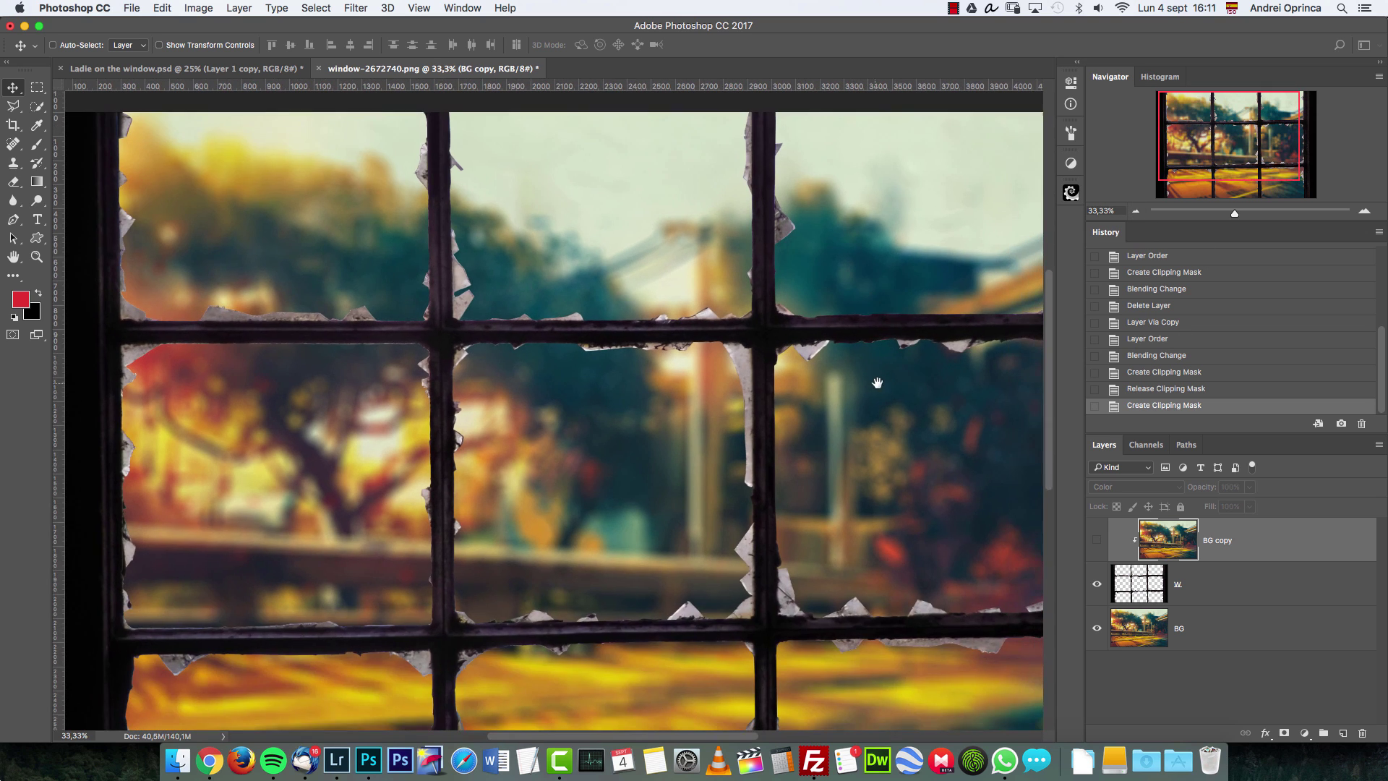
pyautogui.click(1096, 540)
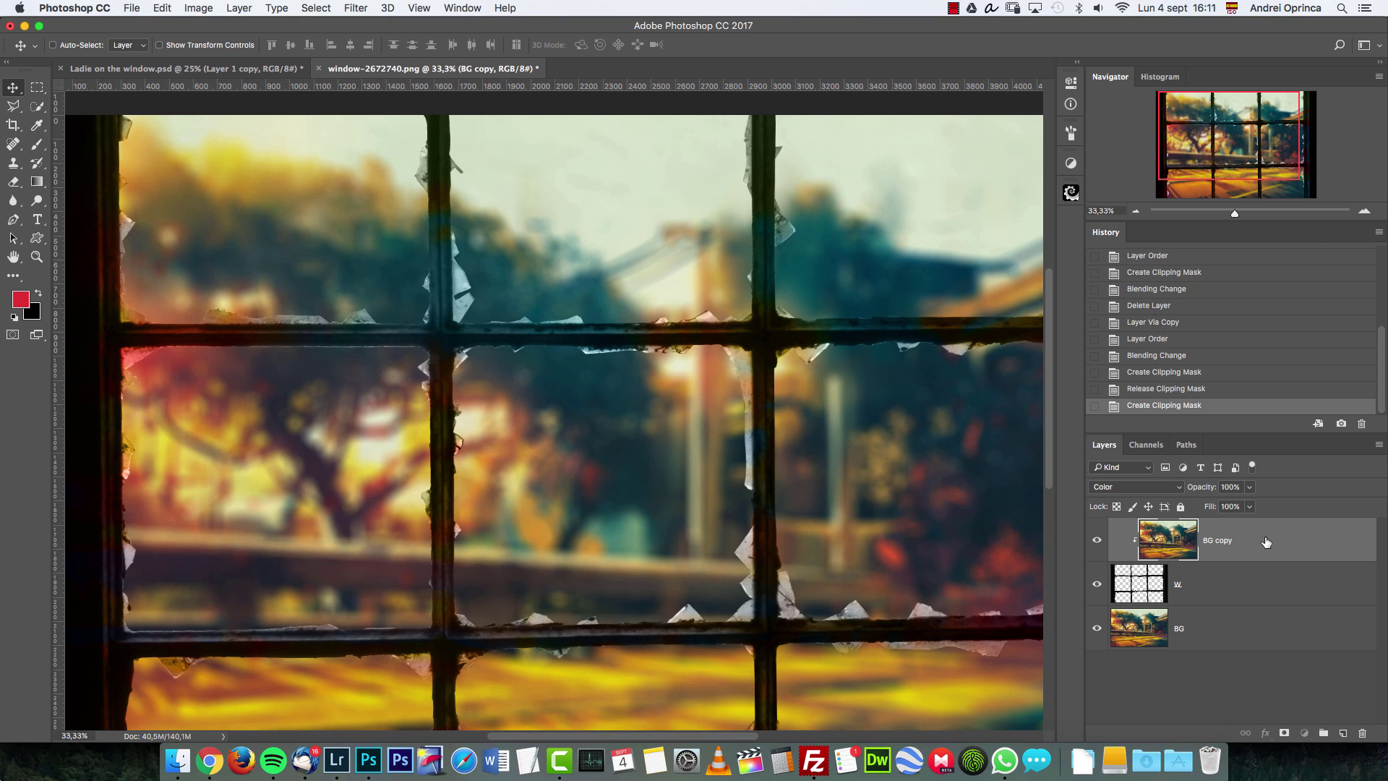
# Step: Split BG copy's Blend If Underlying Layer black slider at 58/143 so only the glass gets tinted
pyautogui.doubleClick(1269, 548)
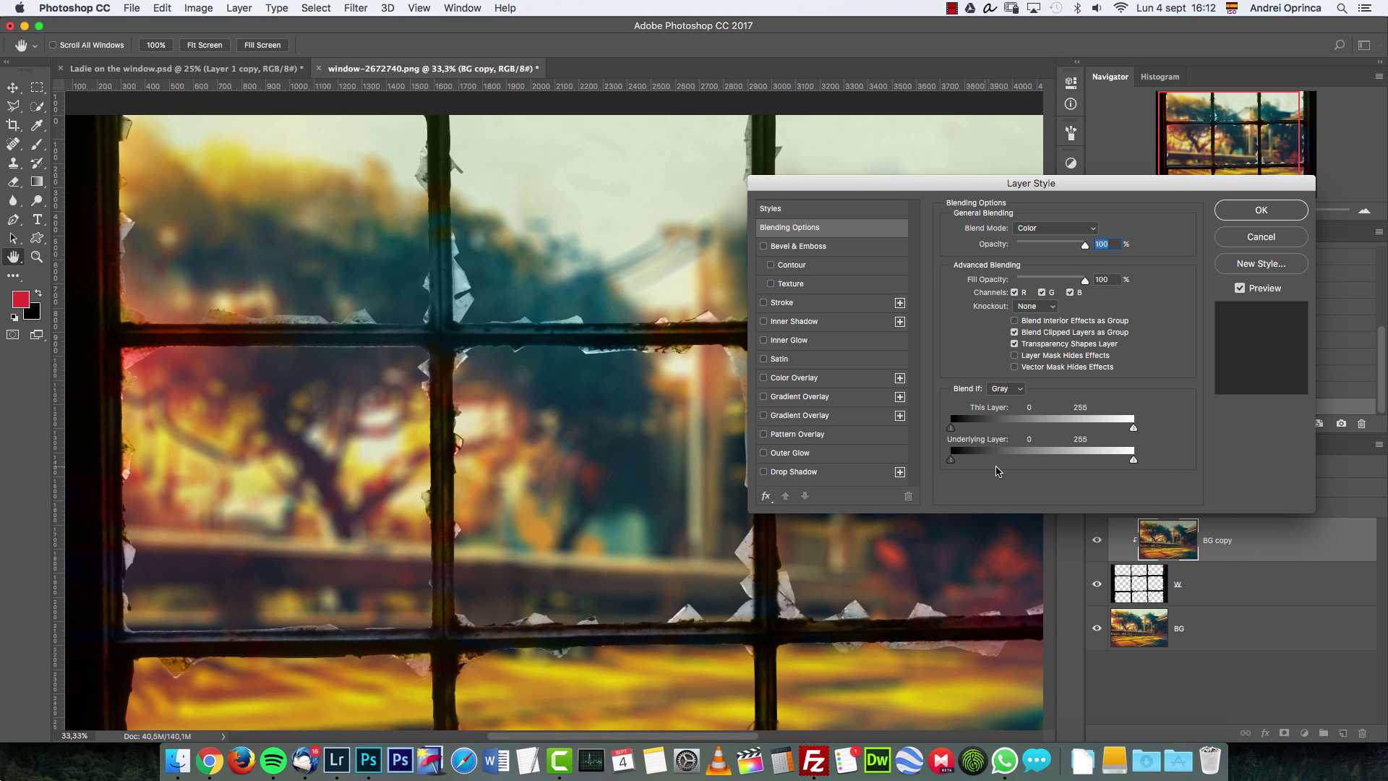
pyautogui.moveTo(959, 465); pyautogui.dragTo(1057, 465)
pyautogui.moveTo(1055, 460); pyautogui.dragTo(1039, 460)
pyautogui.moveTo(1039, 467)
pyautogui.mouseDown()
pyautogui.moveTo(1072, 464)
pyautogui.moveTo(1015, 461)
pyautogui.mouseUp()
pyautogui.moveTo(1025, 462); pyautogui.dragTo(1015, 464)
pyautogui.click(1262, 210)
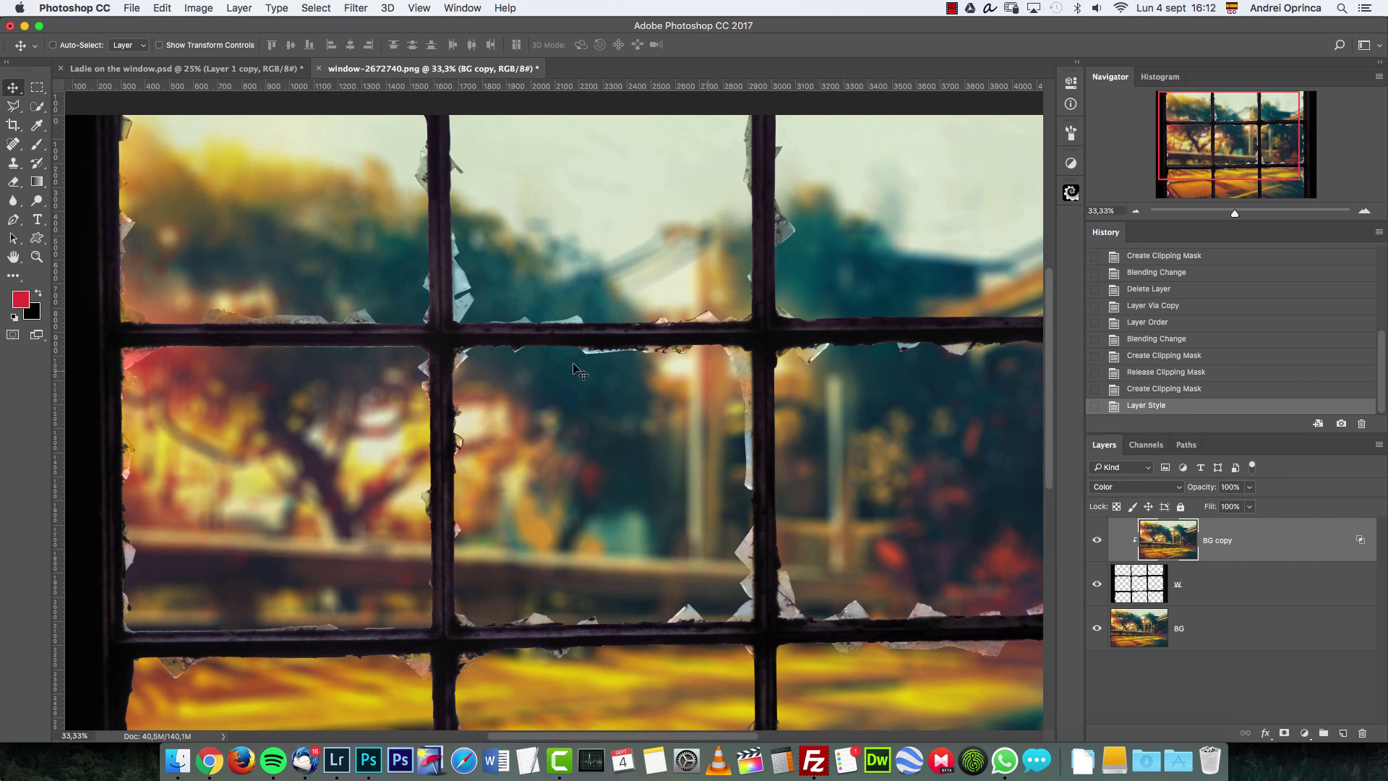
pyautogui.click(1096, 541)
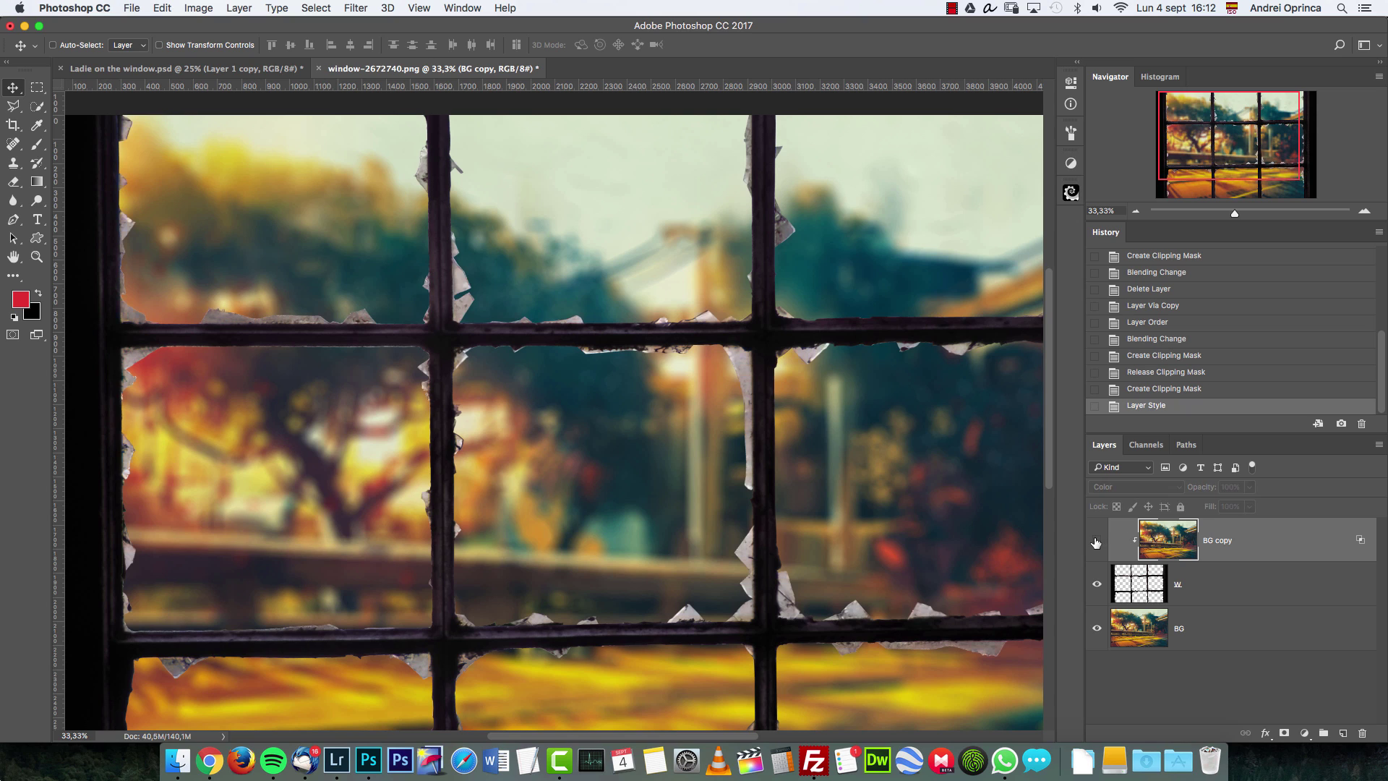
pyautogui.click(1096, 542)
pyautogui.click(1097, 540)
pyautogui.click(1097, 542)
pyautogui.click(1097, 541)
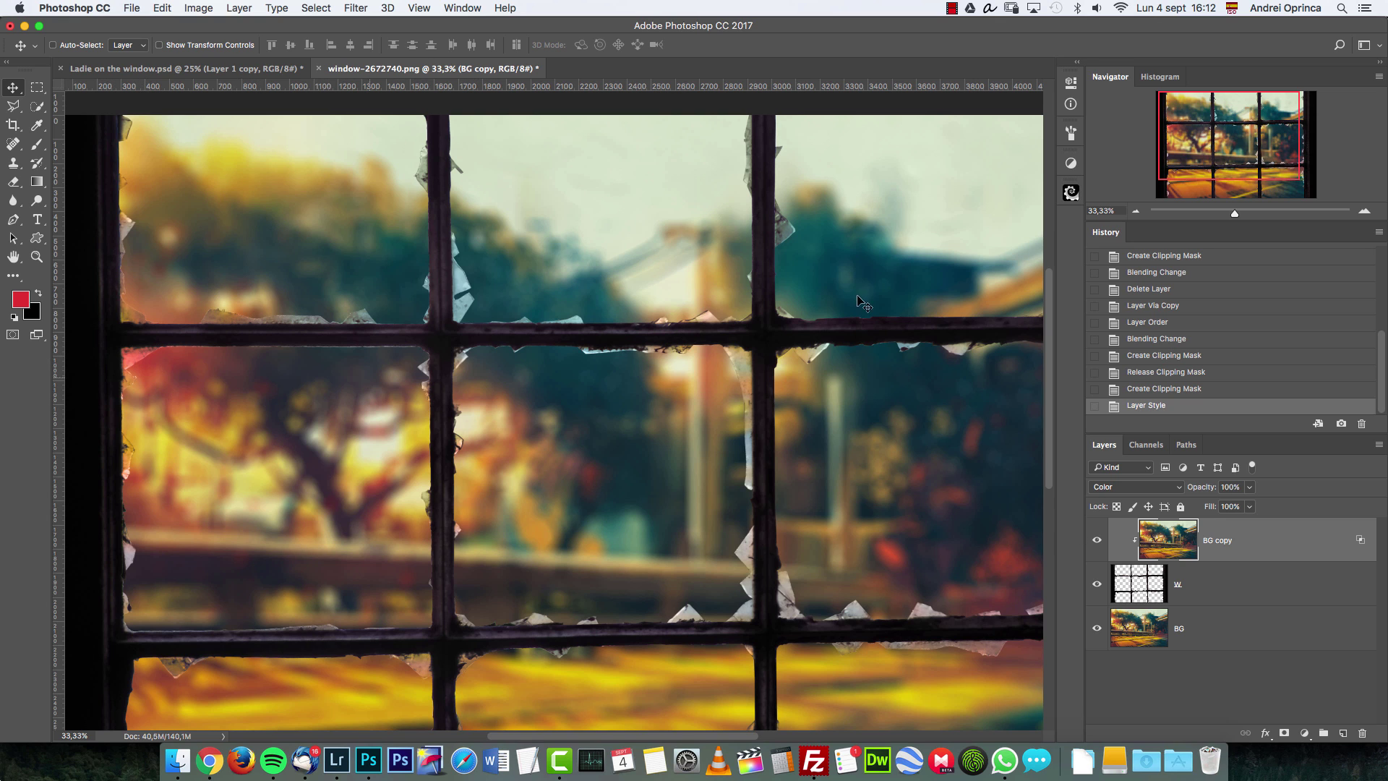
pyautogui.moveTo(1193, 145); pyautogui.dragTo(1233, 148)
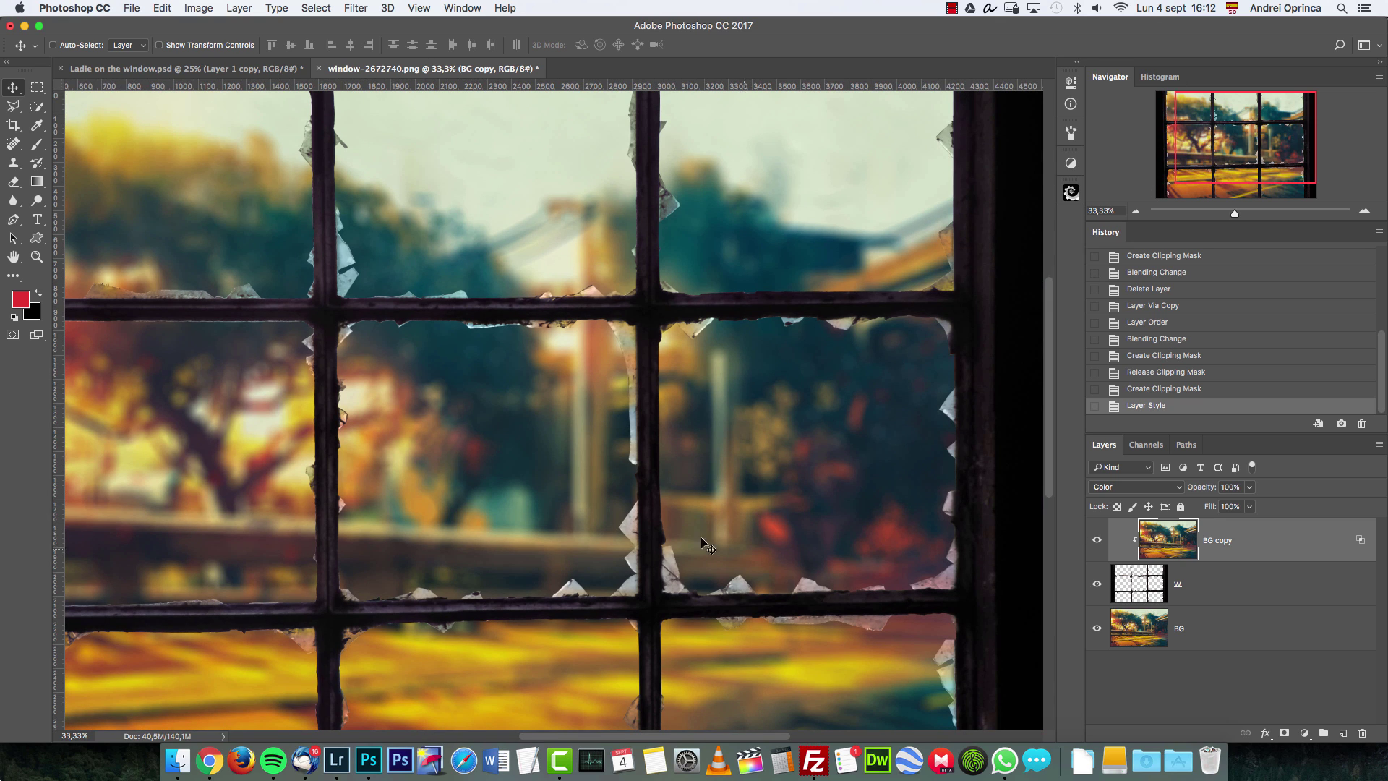
pyautogui.click(1098, 542)
pyautogui.click(1097, 542)
pyautogui.click(1136, 211)
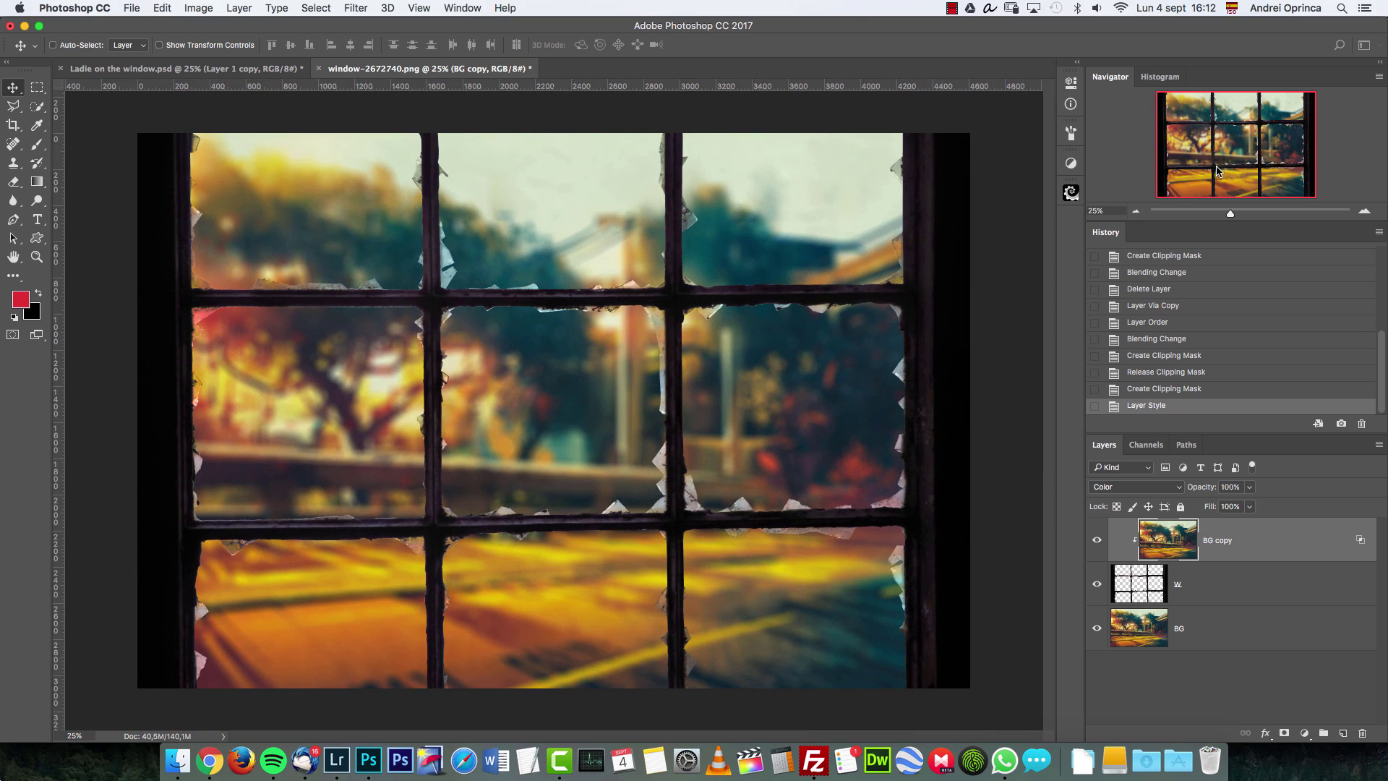